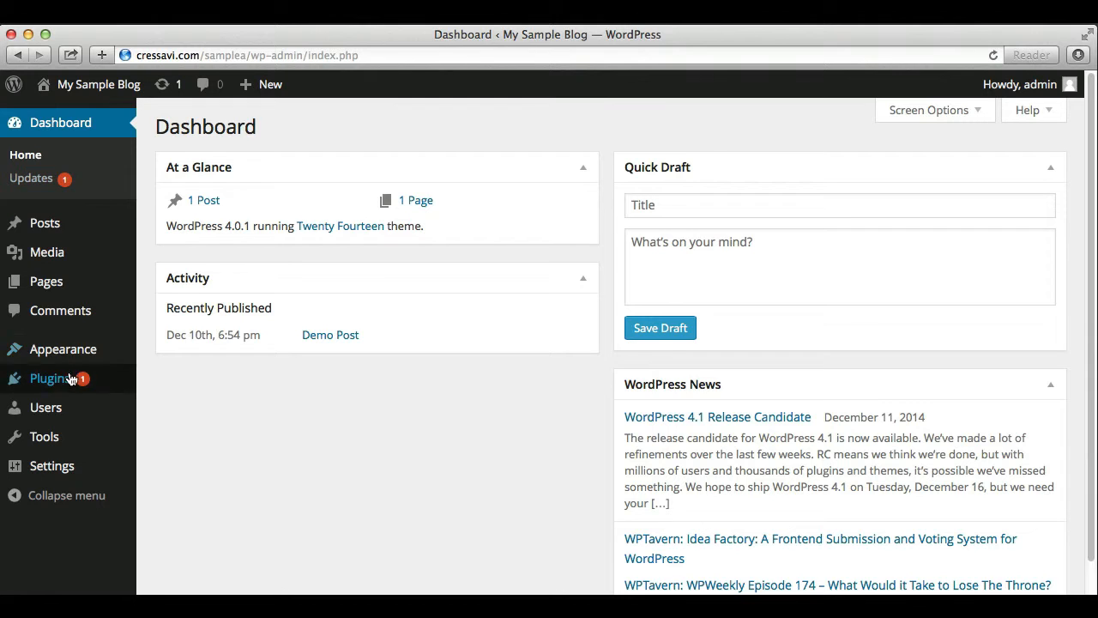
Search the plugin directory for 'wordpress backup to dropbox' and start installing WordPress Backup to Dropbox
click(62, 384)
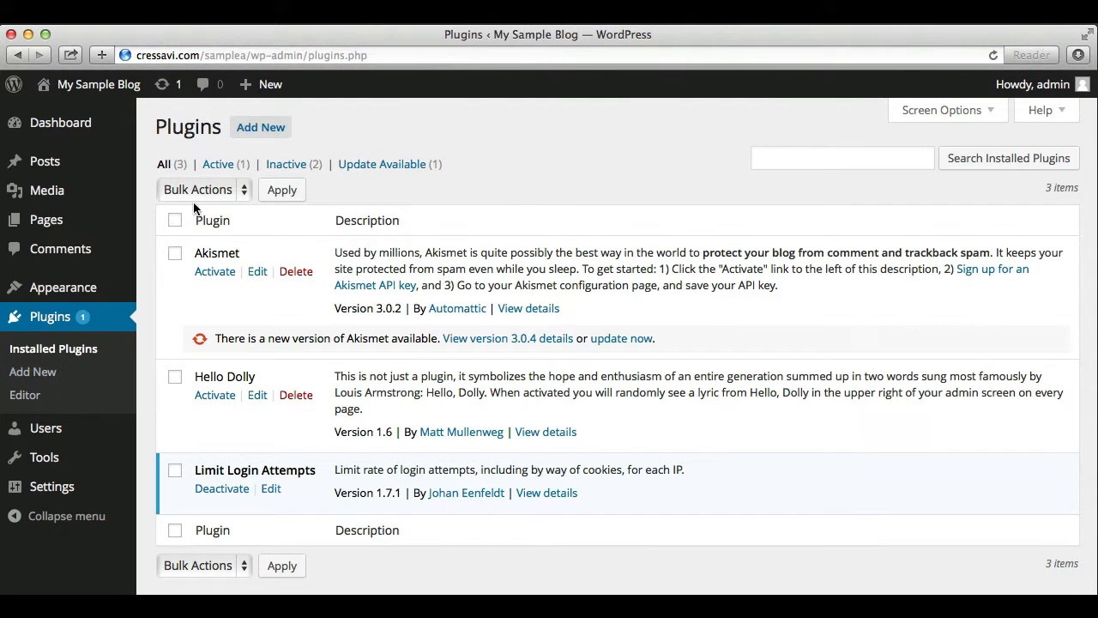
click(259, 131)
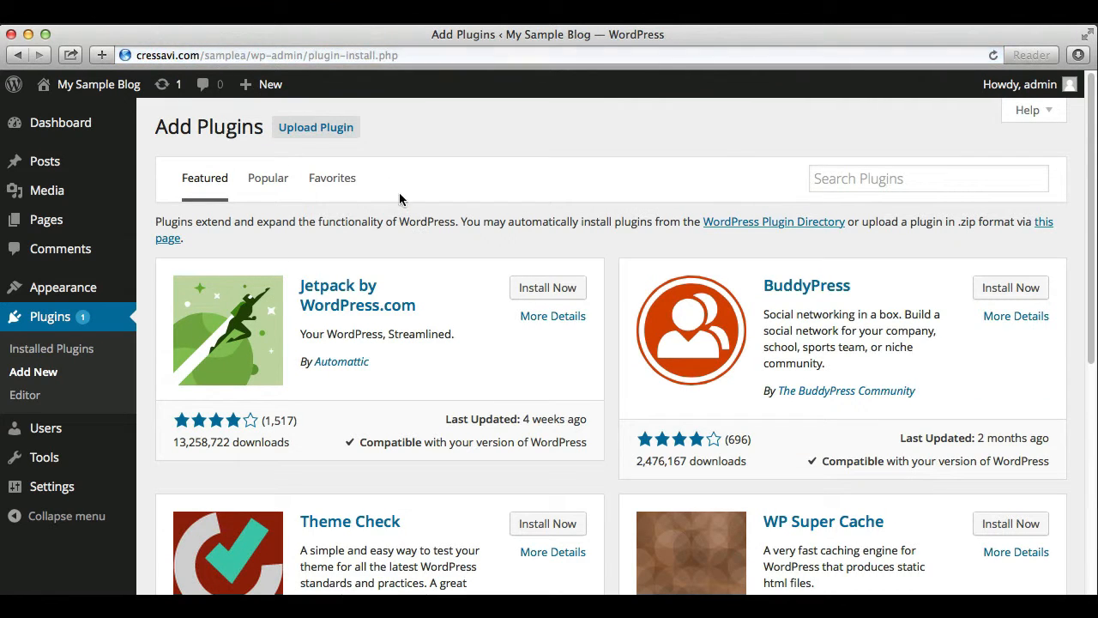
click(863, 187)
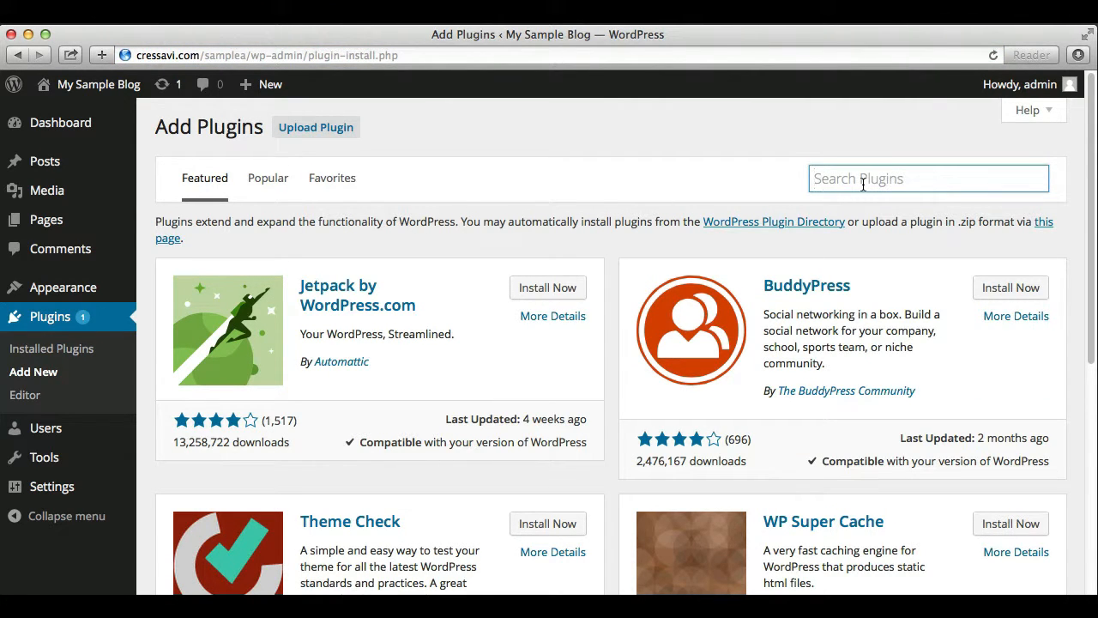
text(wordpress backup to dropbox)
key(Return)
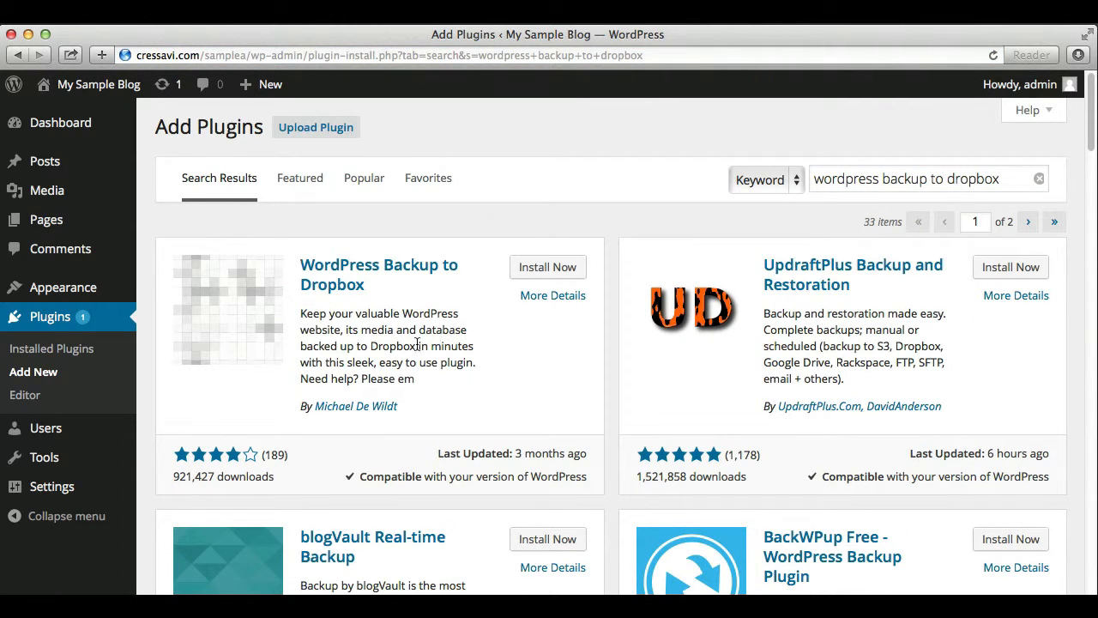
click(549, 268)
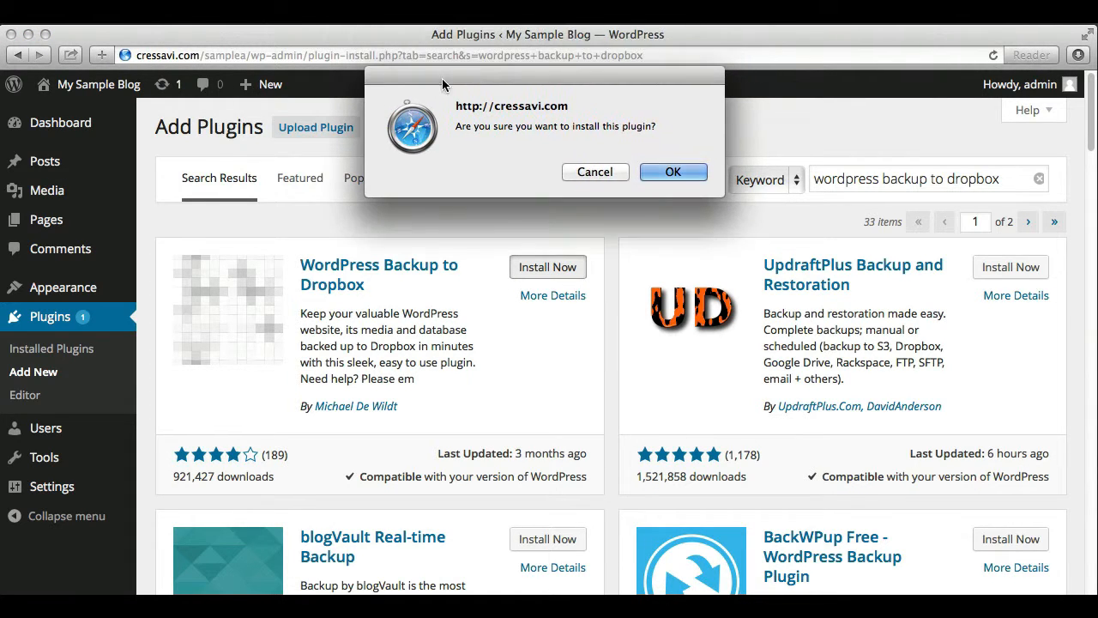
Confirm installation, activate WordPress Backup to Dropbox, and go to the WPB2D Backup Settings page
click(659, 172)
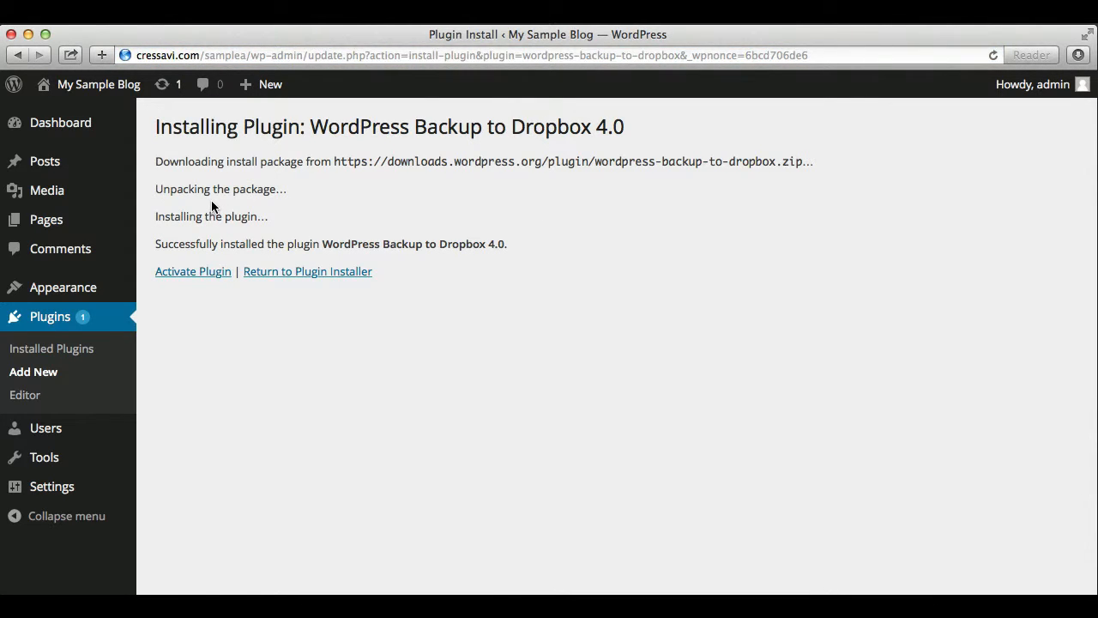
click(199, 272)
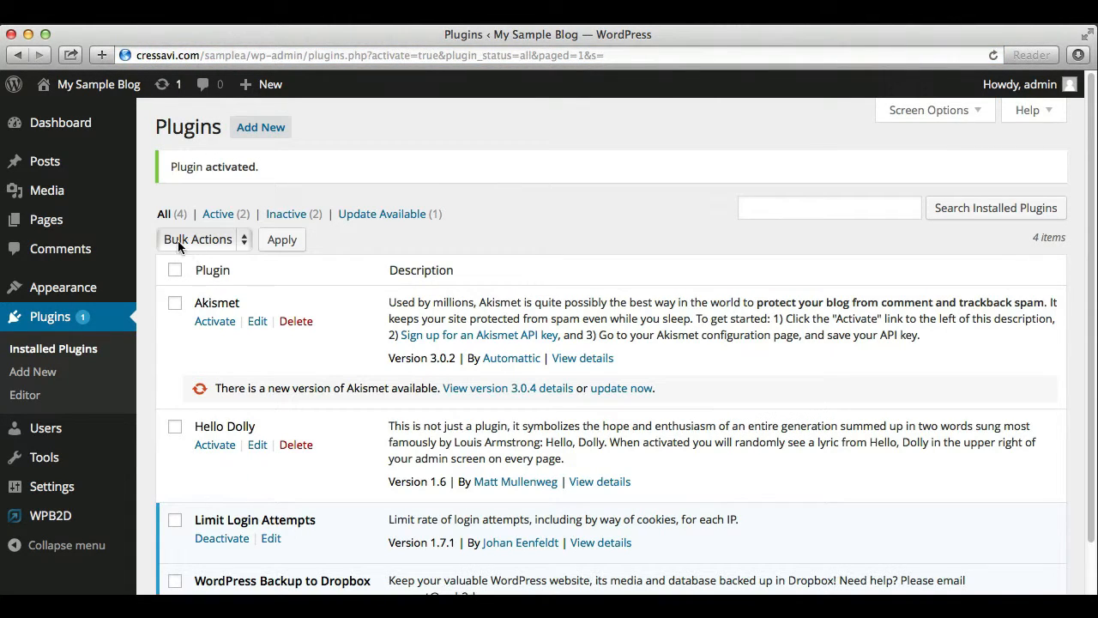
mouse_move(66, 176)
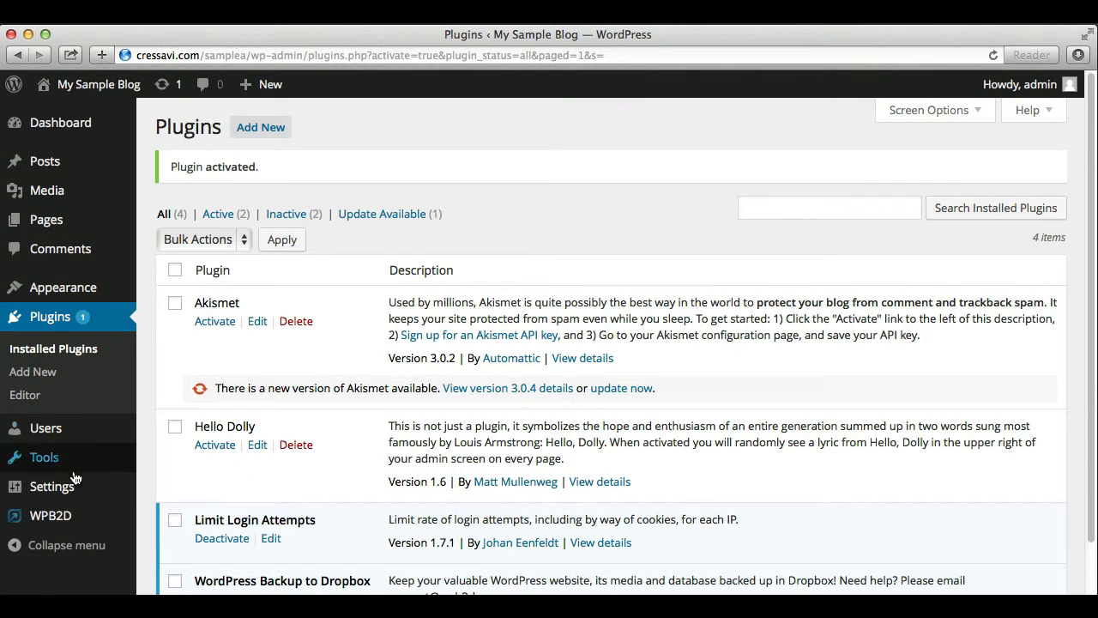
mouse_move(55, 523)
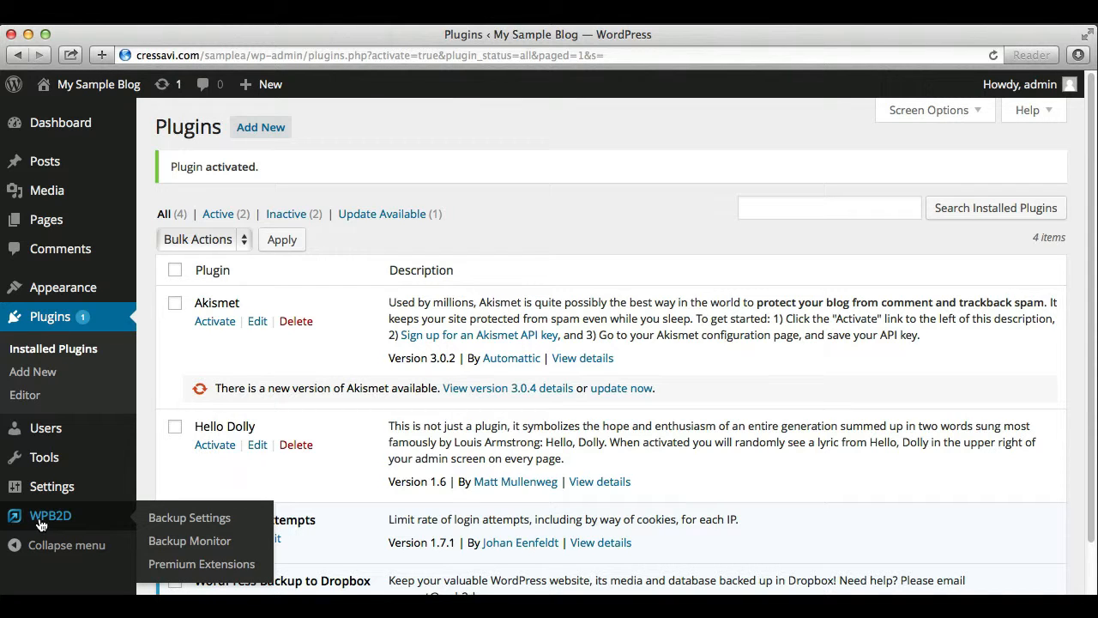
click(175, 518)
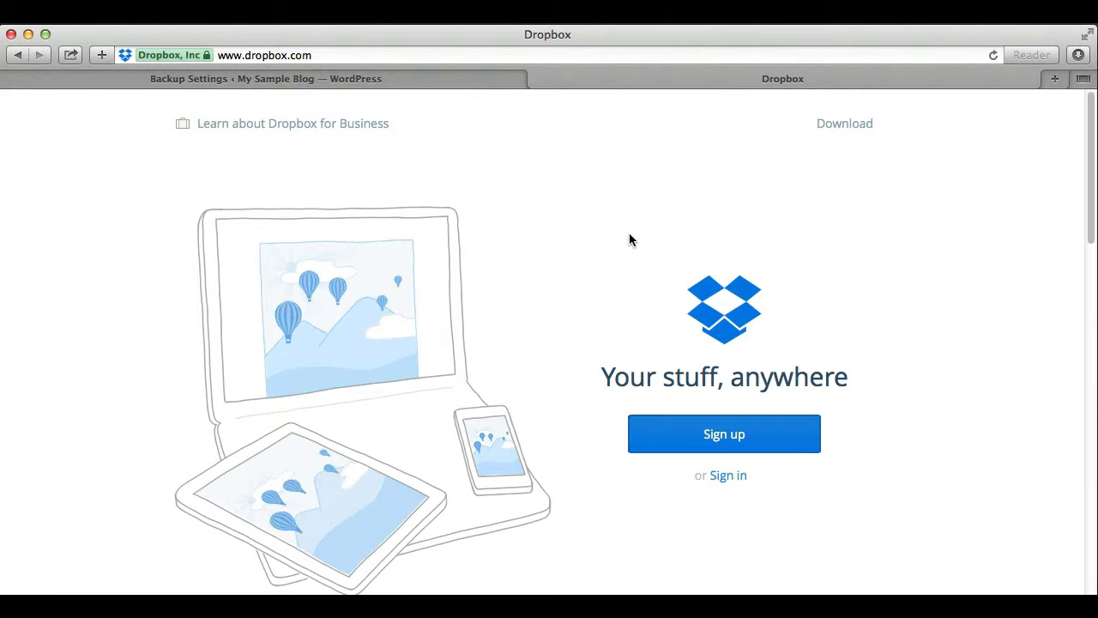
Start creating a new Dropbox account via Sign up on dropbox.com
click(714, 436)
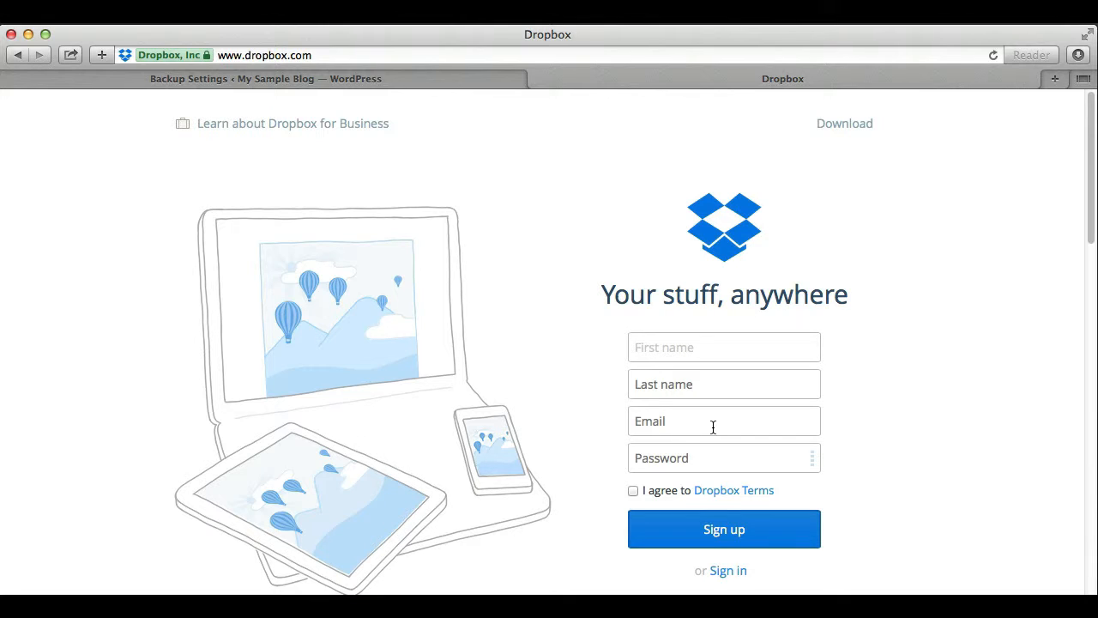
Enter the owner's first name, last name, e-mail address and password in the Dropbox sign-up form
text(Sample)
key(Tab)
text(Blog)
key(Tab)
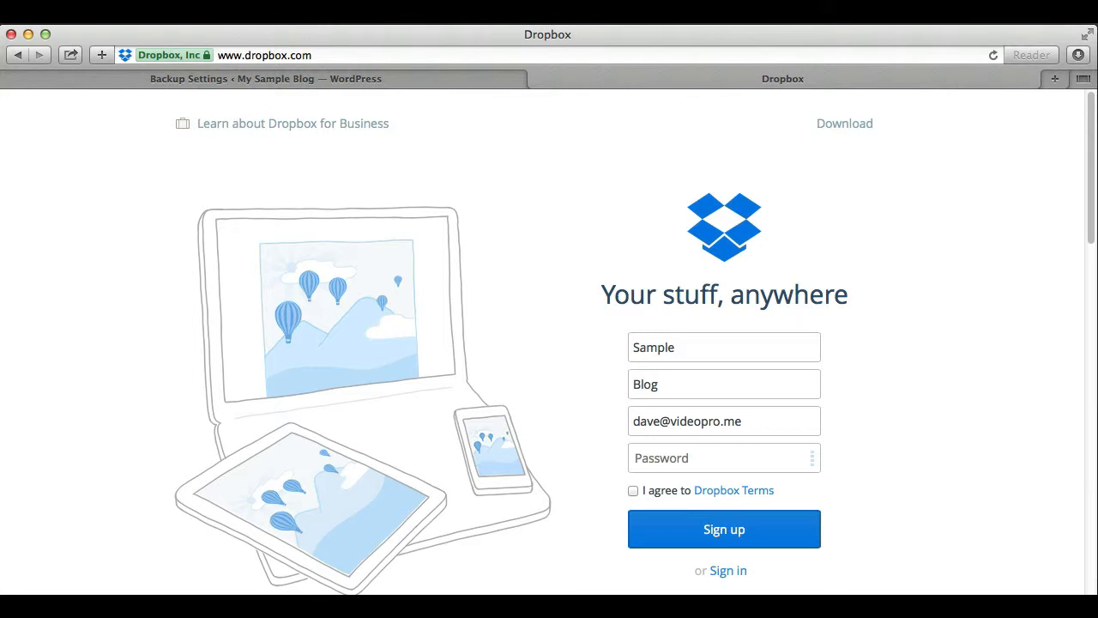
key(Tab)
text(•••••••••••••••)
Accept the Dropbox Terms, submit registration, decline saving the password, and skip the plan choice
click(633, 490)
click(711, 540)
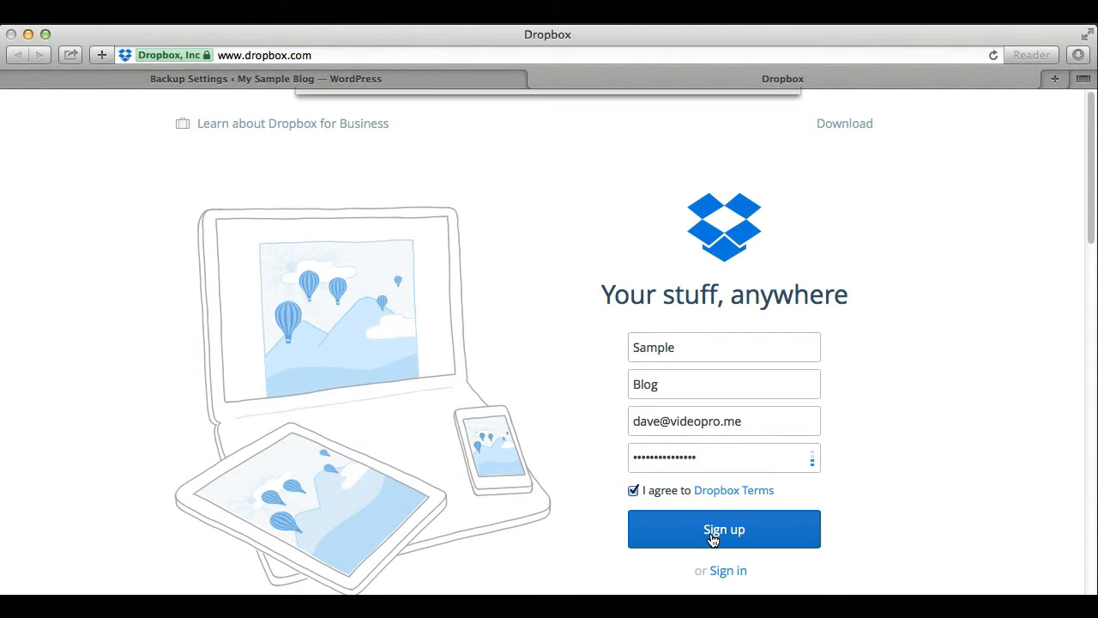
click(608, 176)
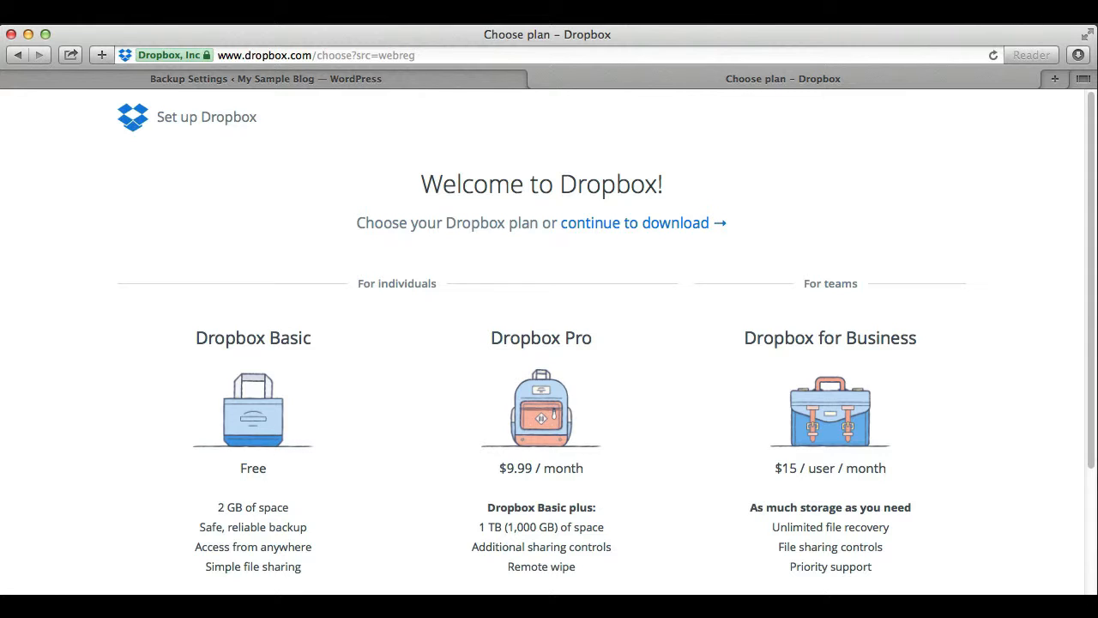
click(635, 223)
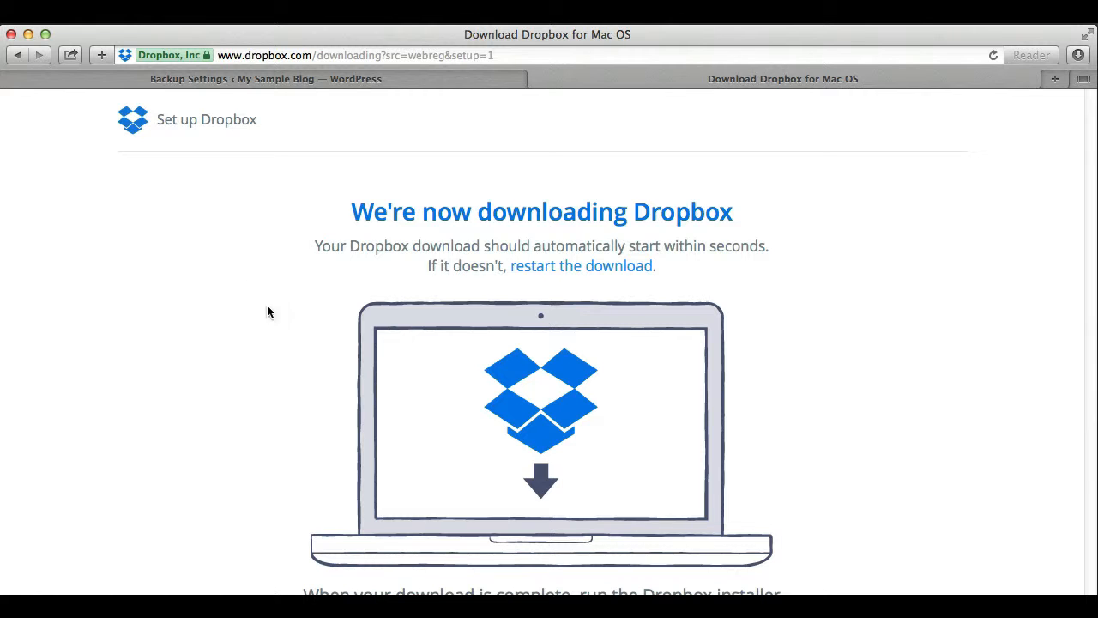
View the Dropbox Files list, showing only Getting Started.pdf, then return to the WordPress backup settings
click(138, 123)
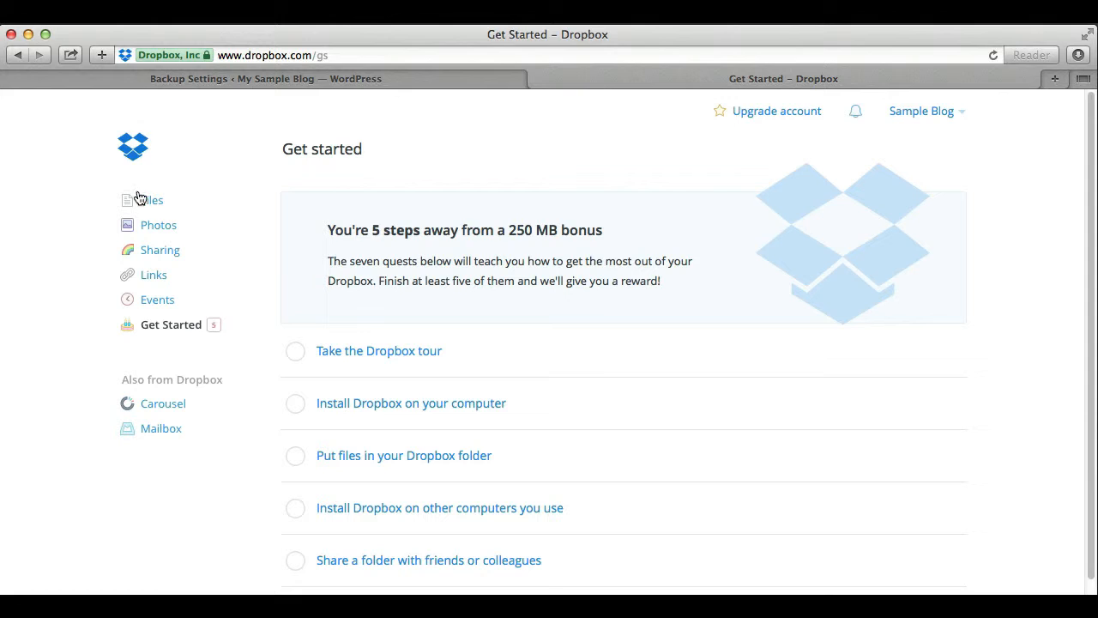
click(149, 201)
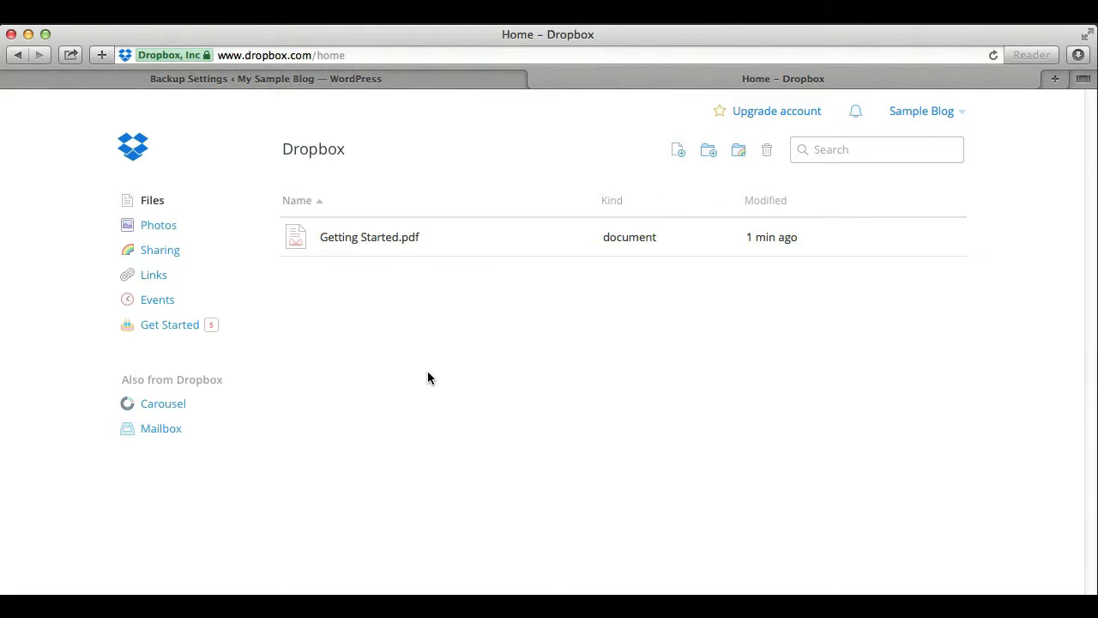
click(409, 78)
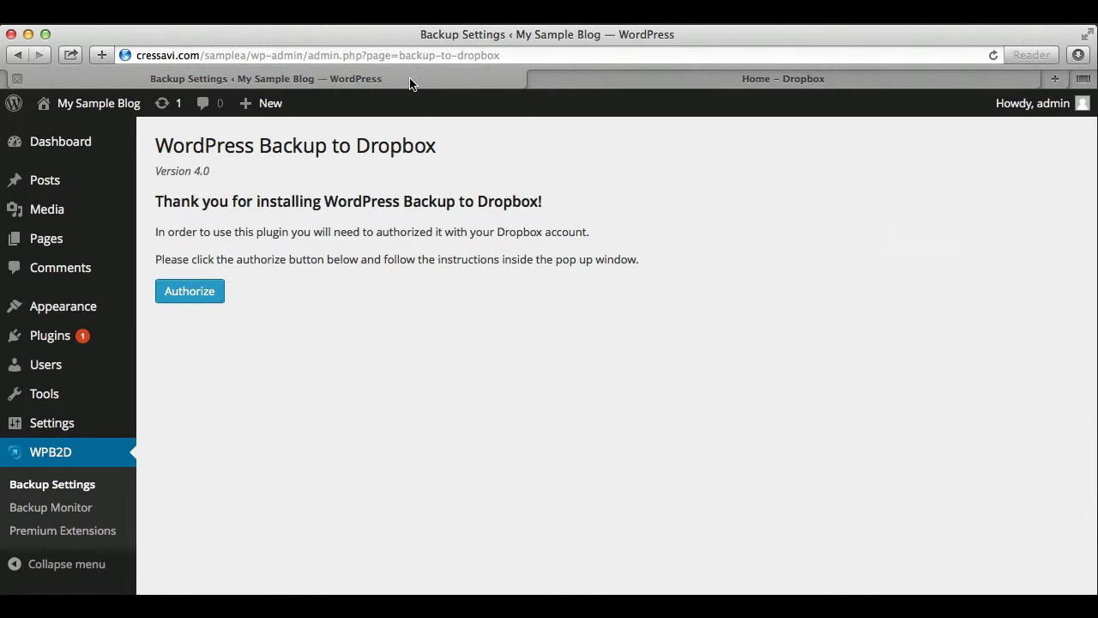
Authorize the plugin, allow Dropbox app-folder access, close the confirmation tab, and continue to settings
click(190, 292)
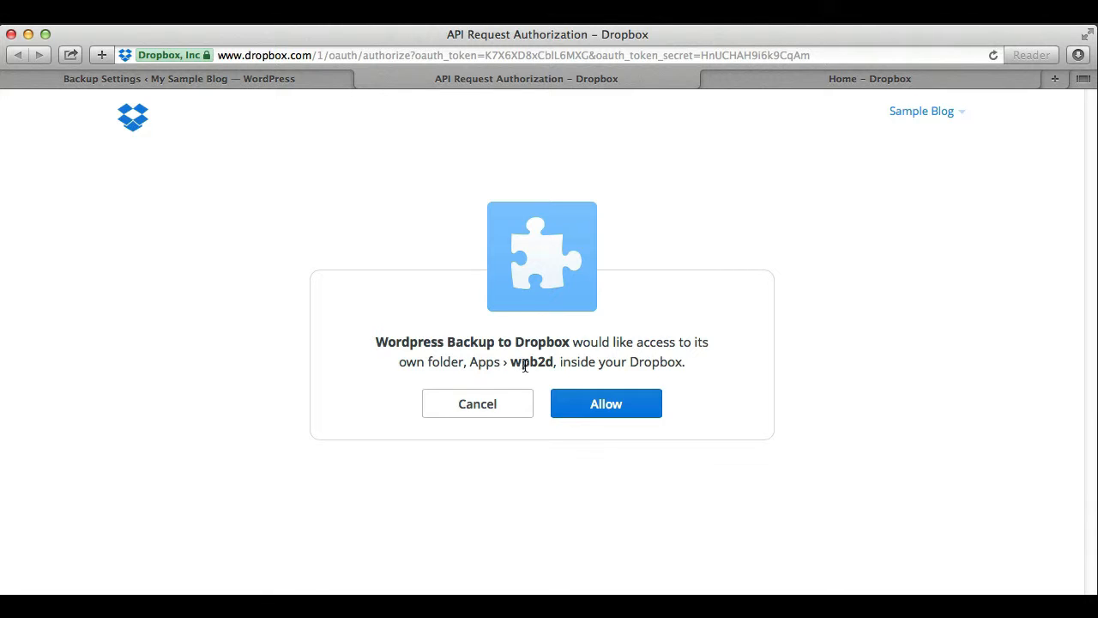
click(601, 406)
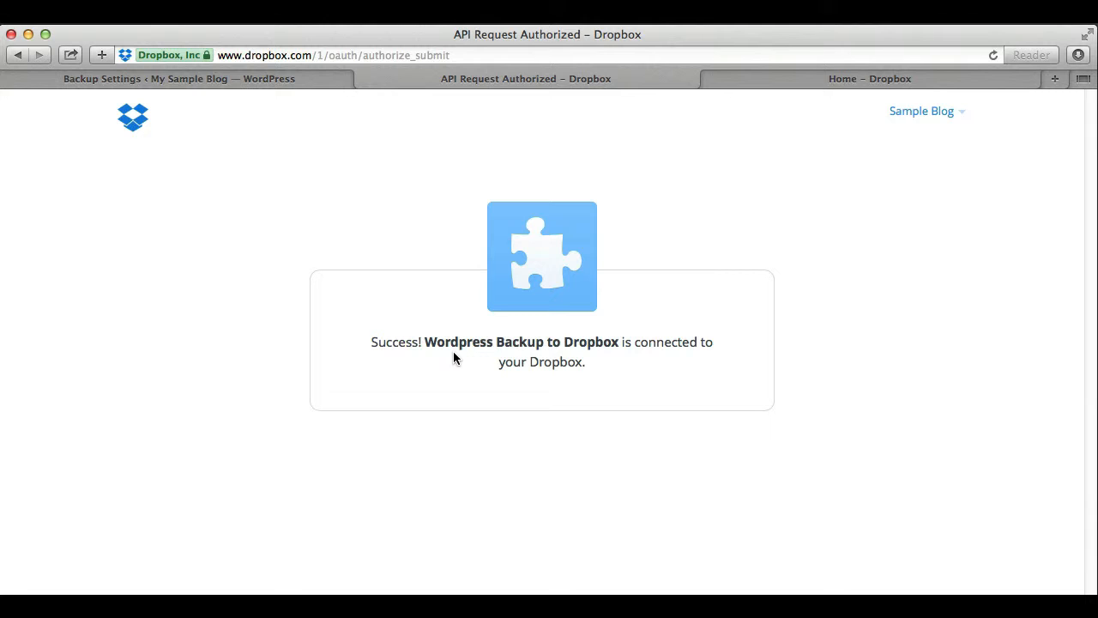
click(364, 78)
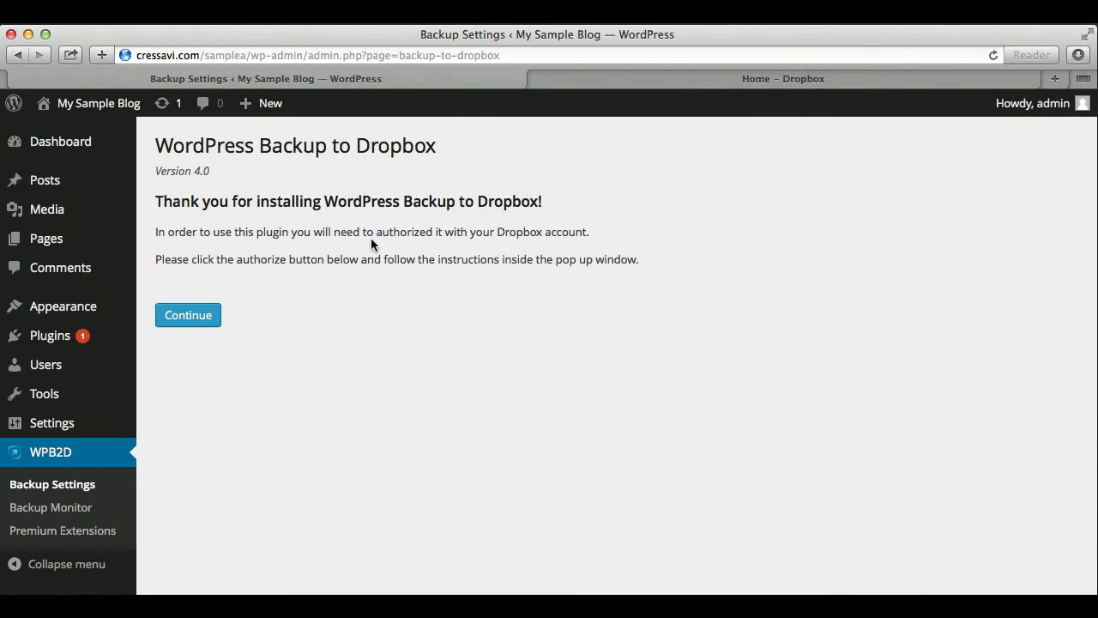
click(49, 455)
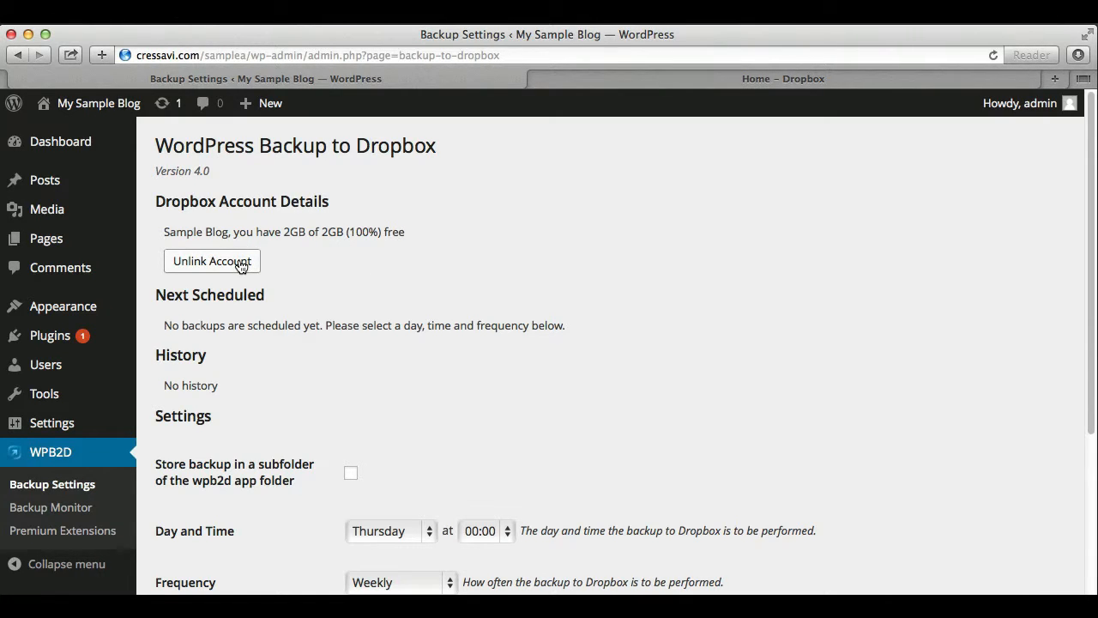
Set the backup schedule to Saturday at 03:00 with Weekly frequency
scroll(474, 337, down, 1)
scroll(474, 336, down, 2)
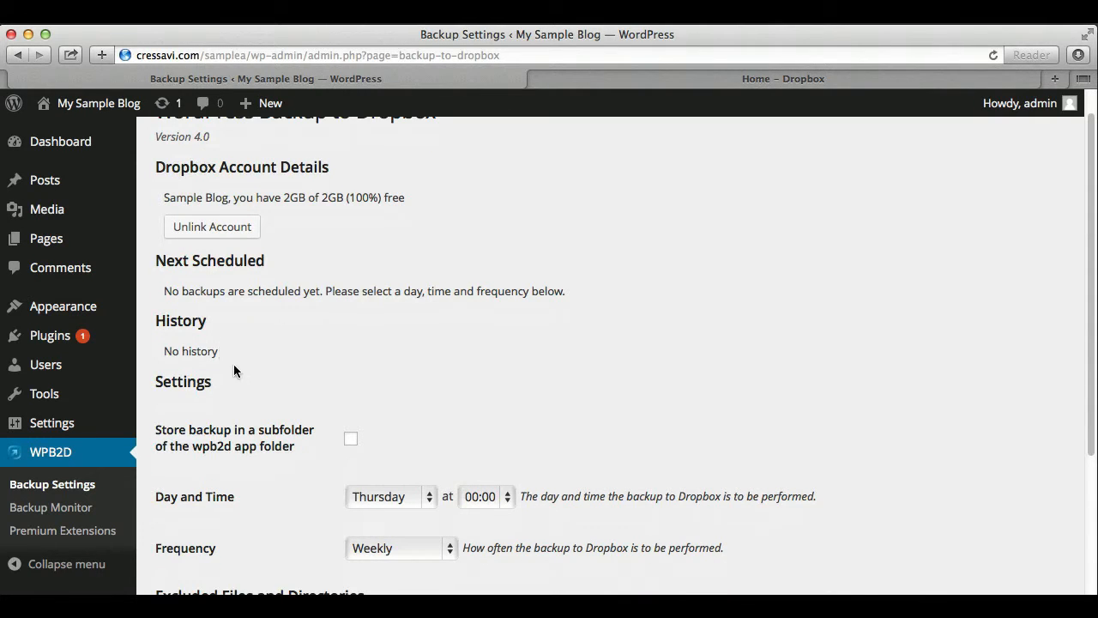
scroll(566, 388, down, 5)
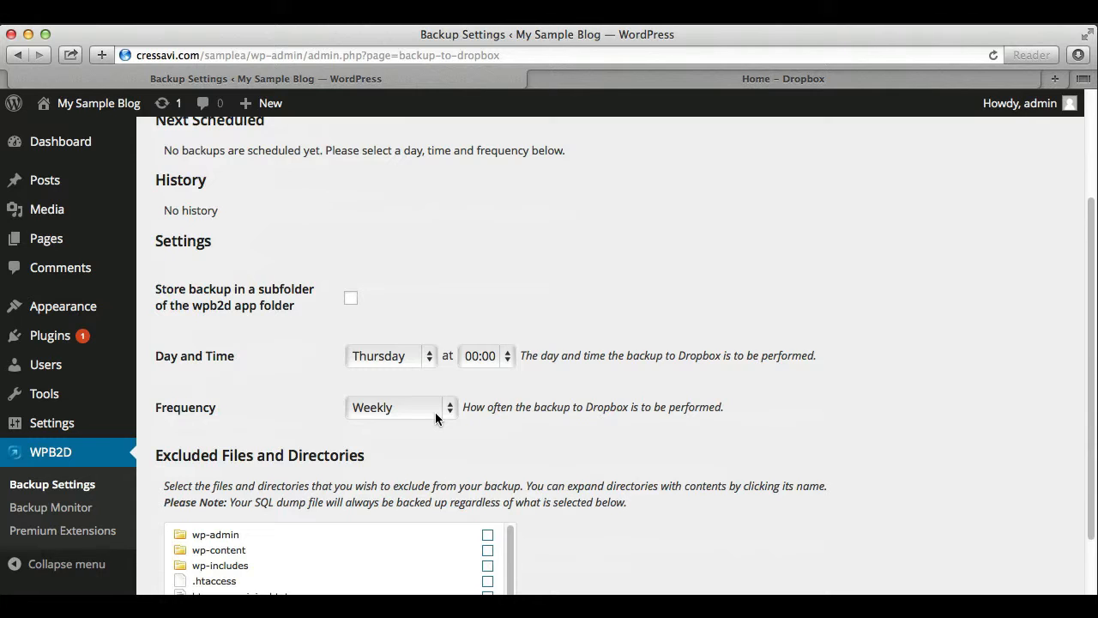
click(426, 357)
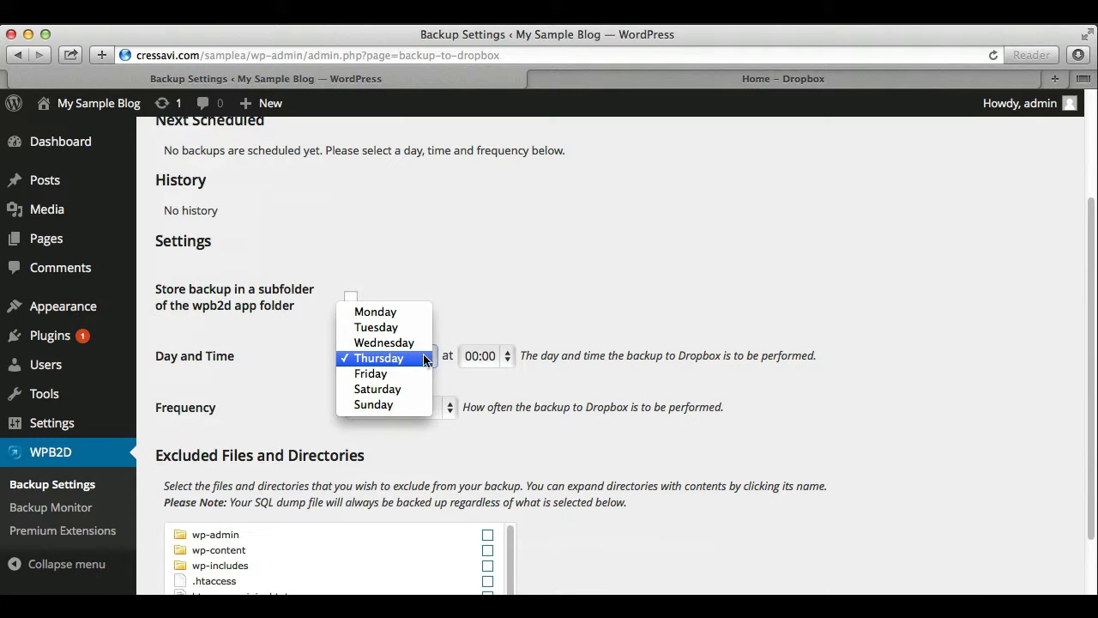
click(409, 387)
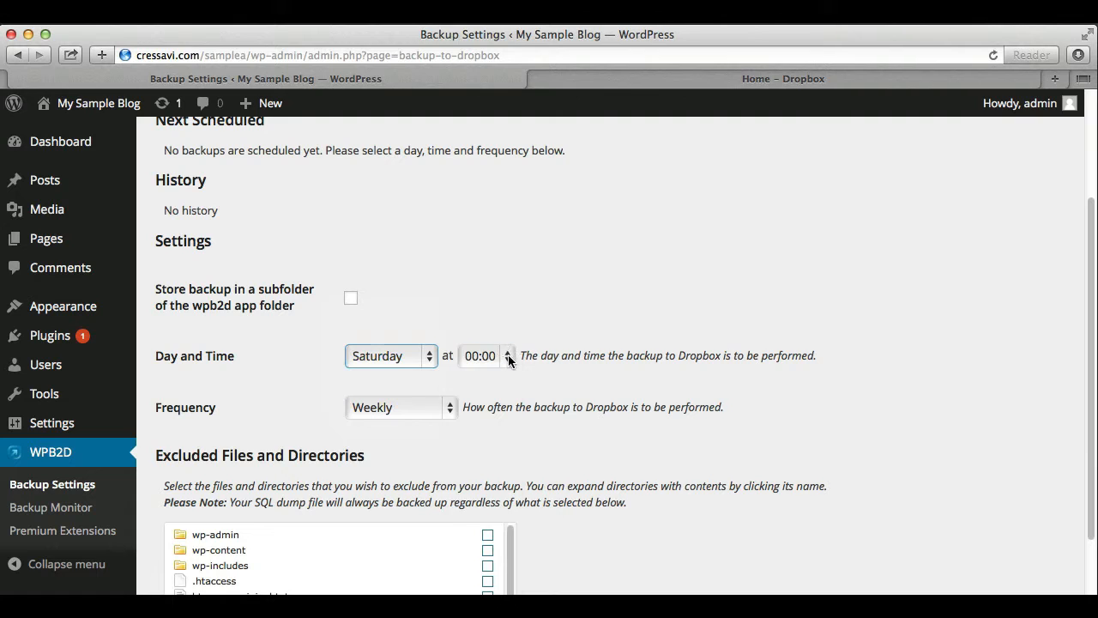
click(507, 357)
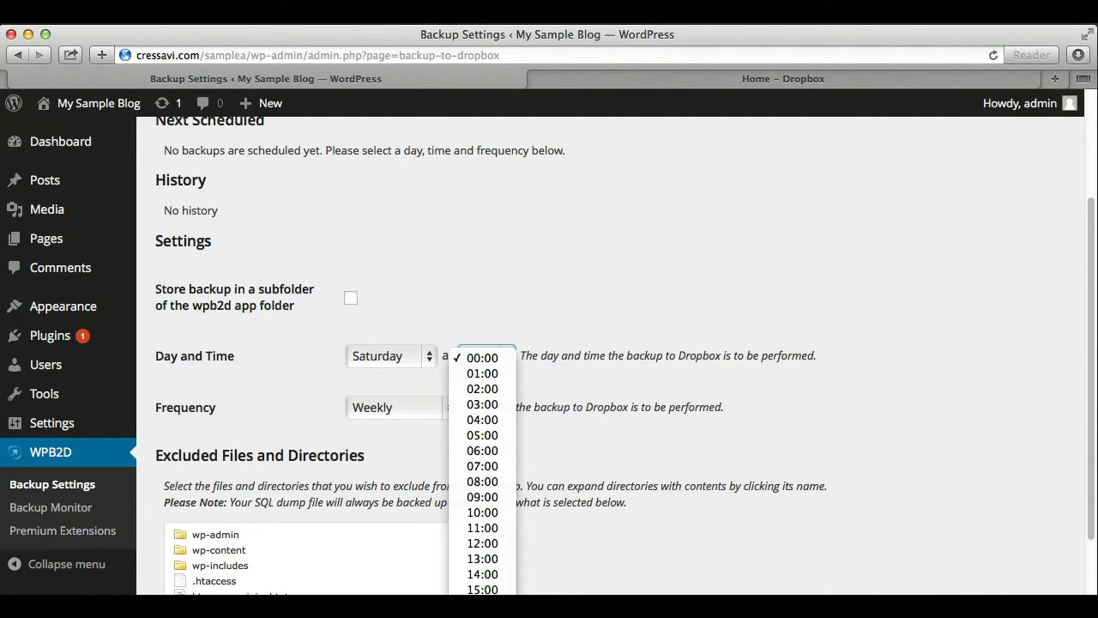
click(480, 405)
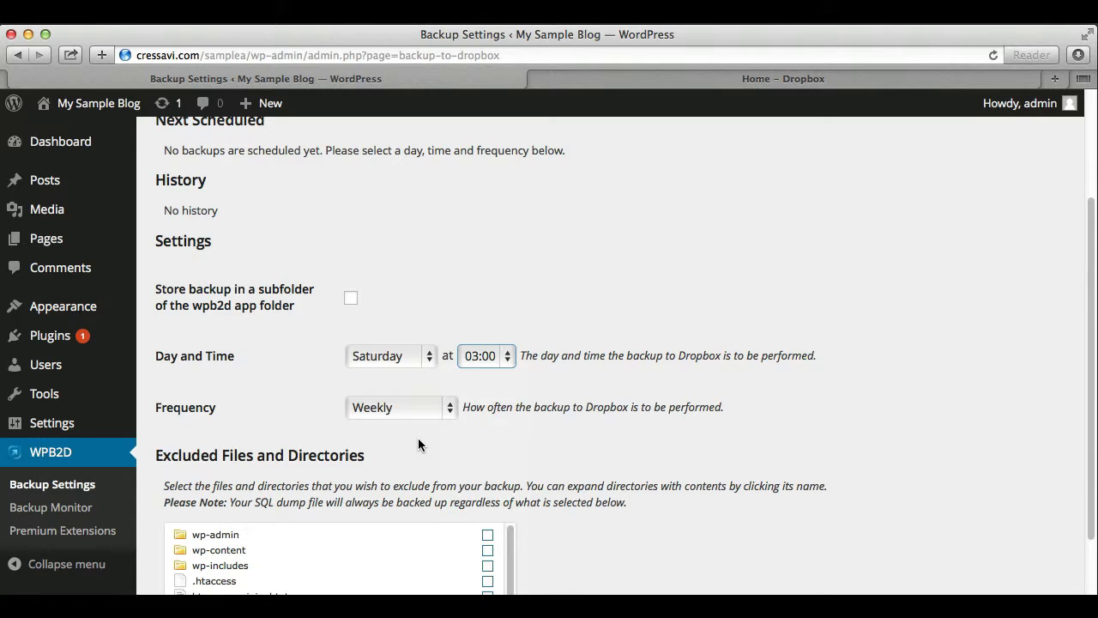
click(449, 409)
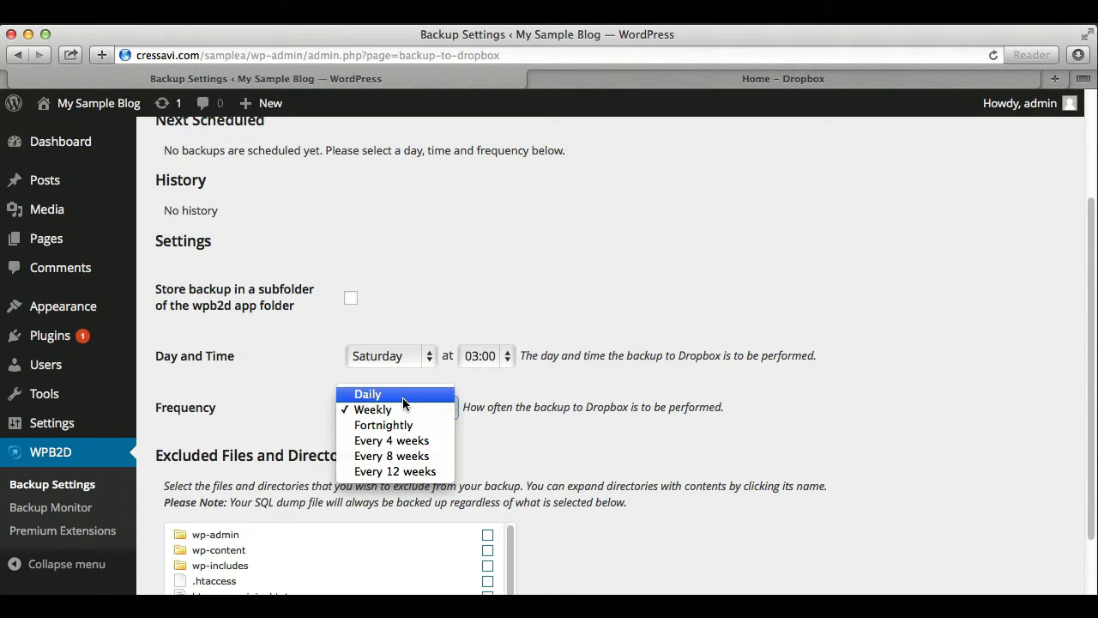
click(399, 410)
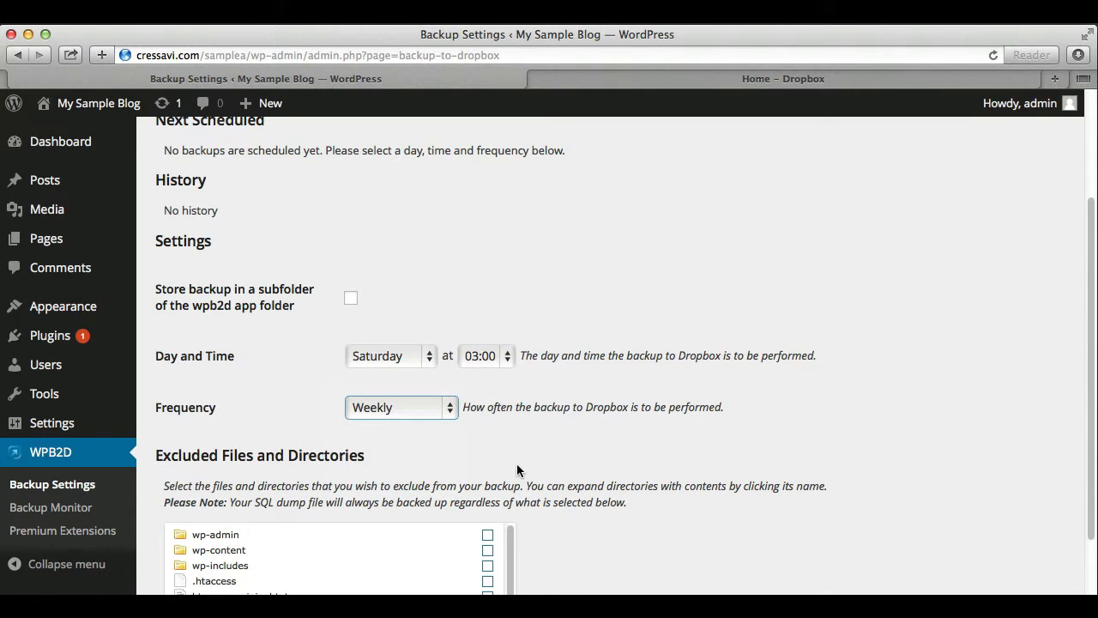
scroll(635, 549, down, 5)
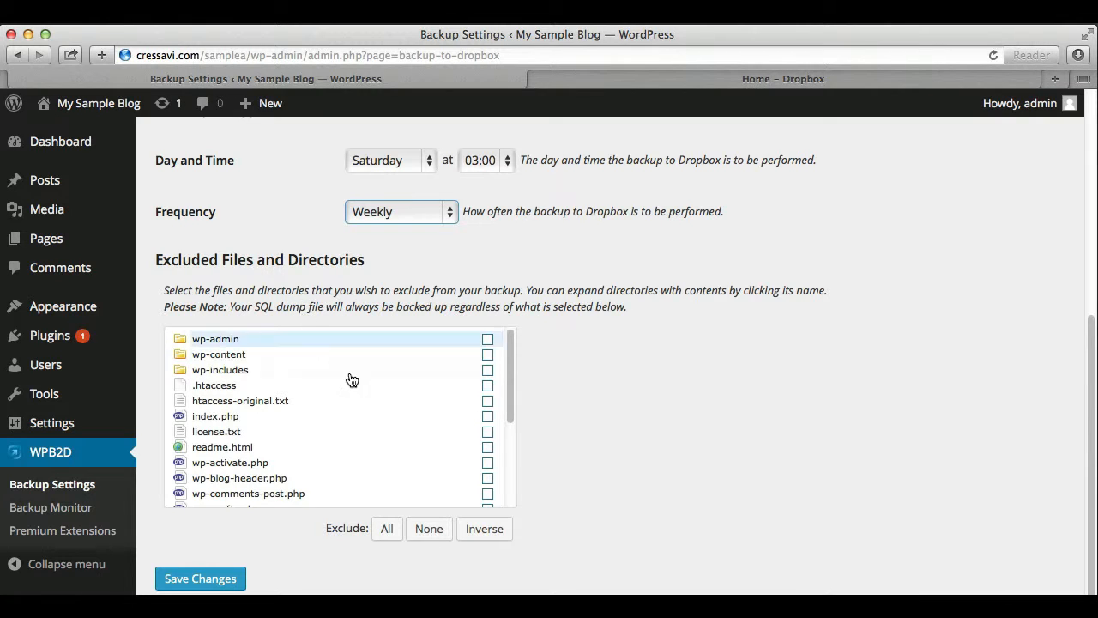
Exclude everything except wp-content, .htaccess and wp-config.php, then save the backup settings
click(387, 530)
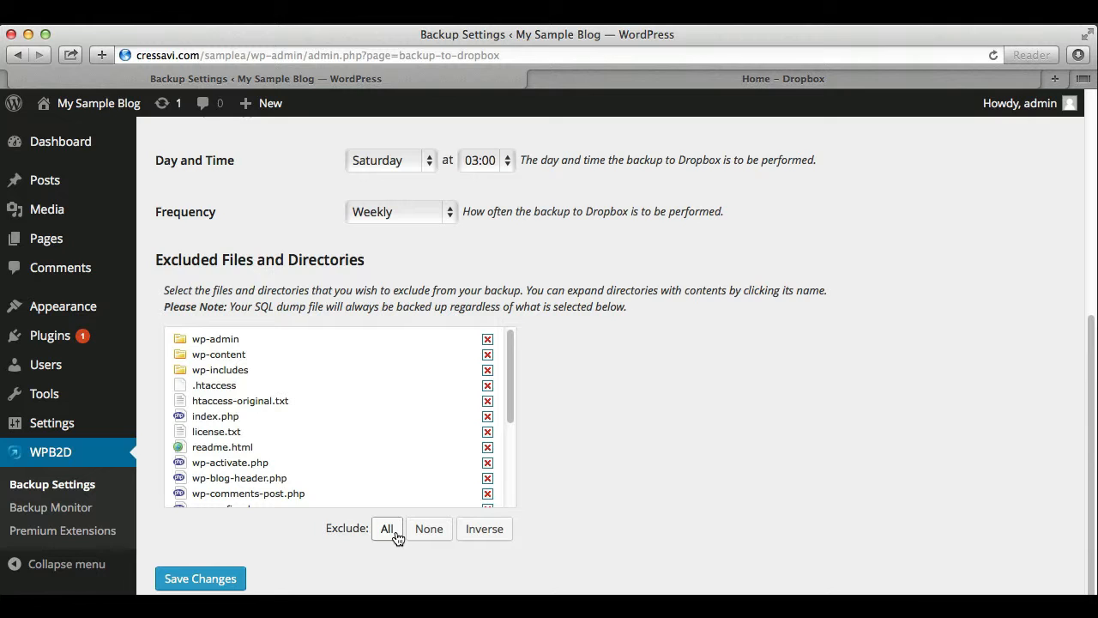
click(488, 356)
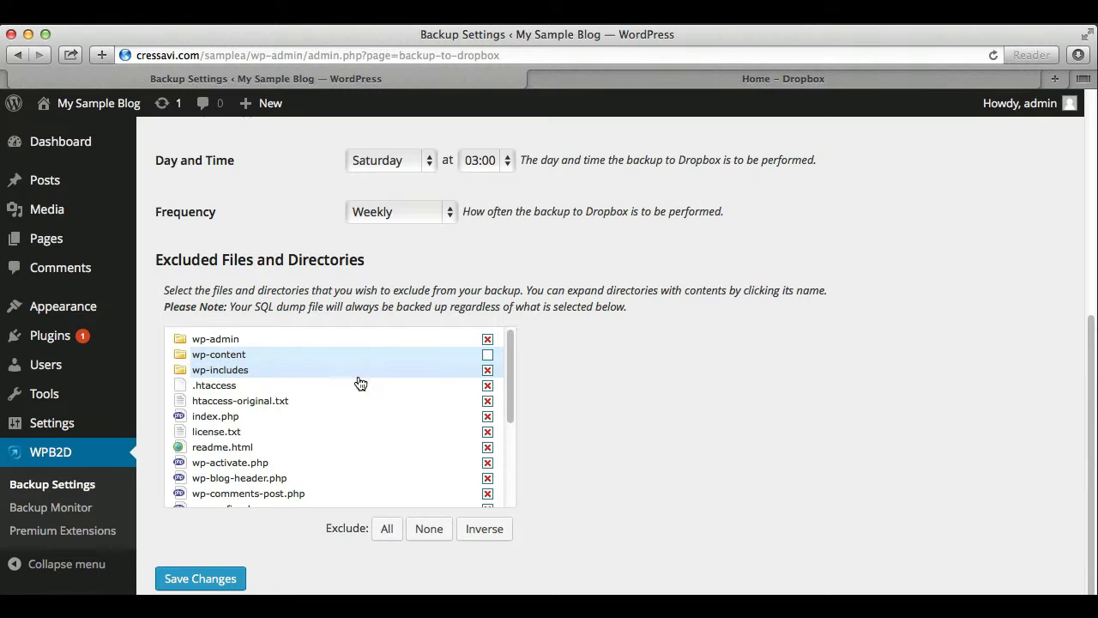
click(488, 386)
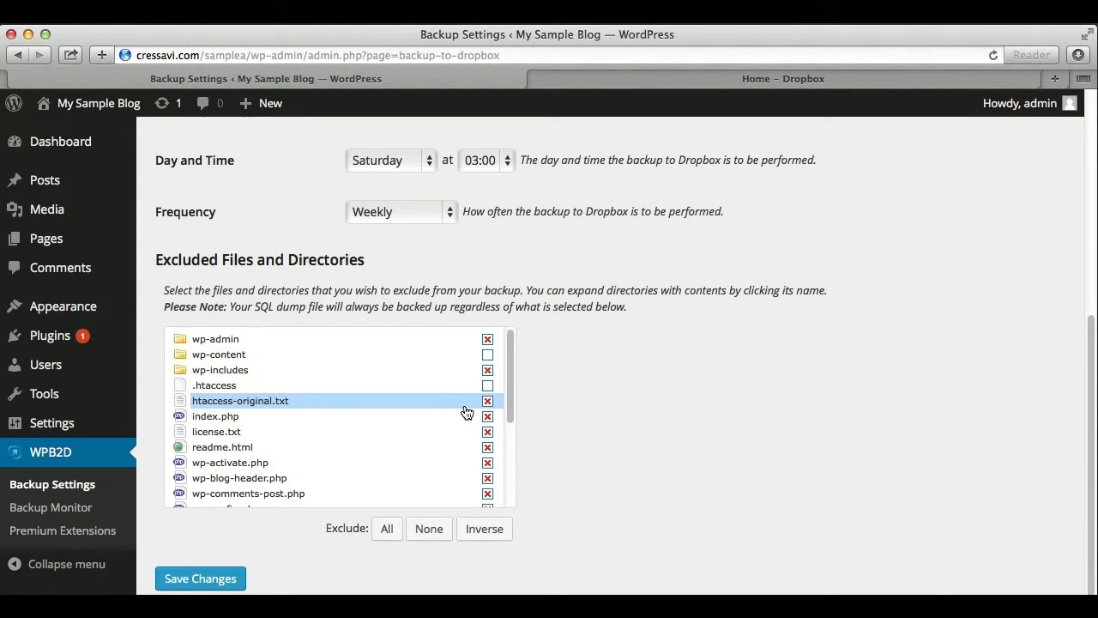
drag(512, 390, 512, 409)
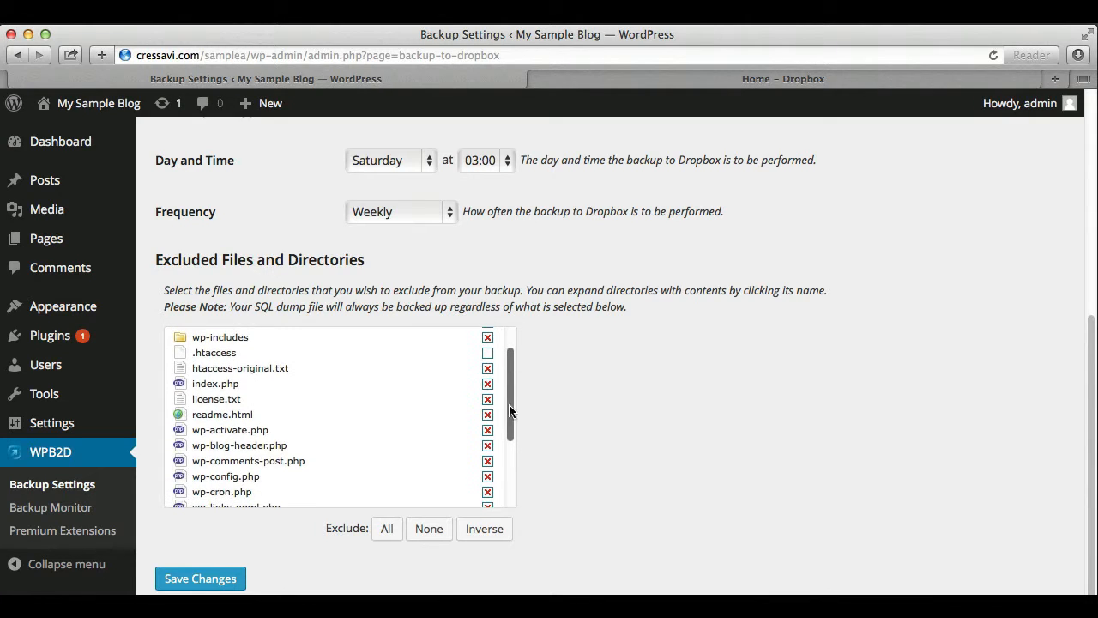
click(488, 477)
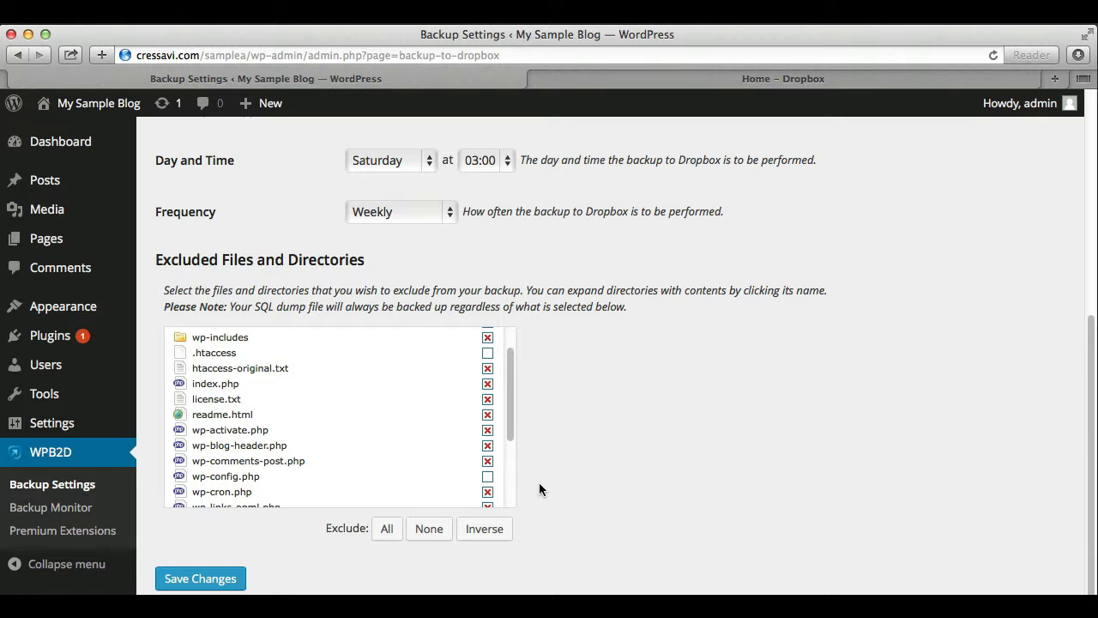
click(191, 580)
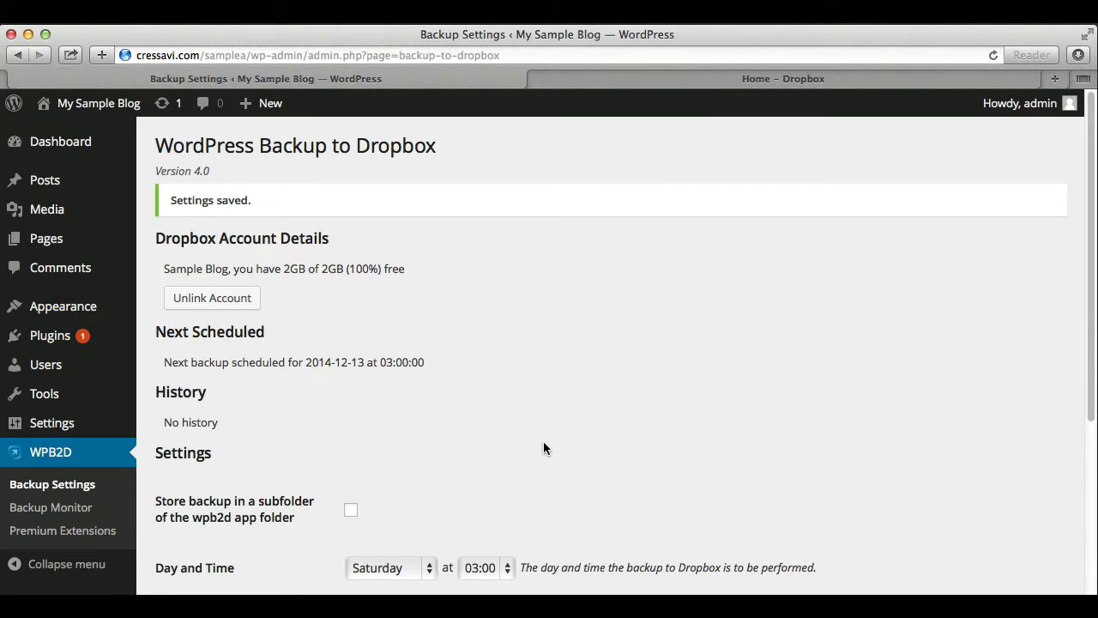
Open the WPB2D Backup Monitor page, which shows no backup has run yet
scroll(544, 442, down, 1)
scroll(546, 404, down, 1)
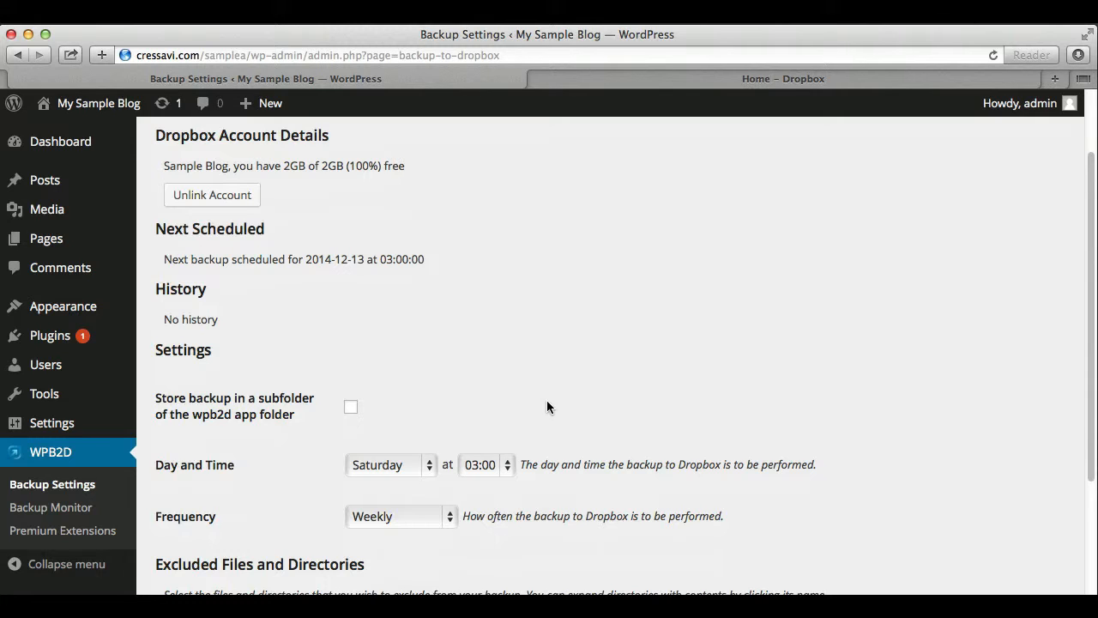
click(52, 508)
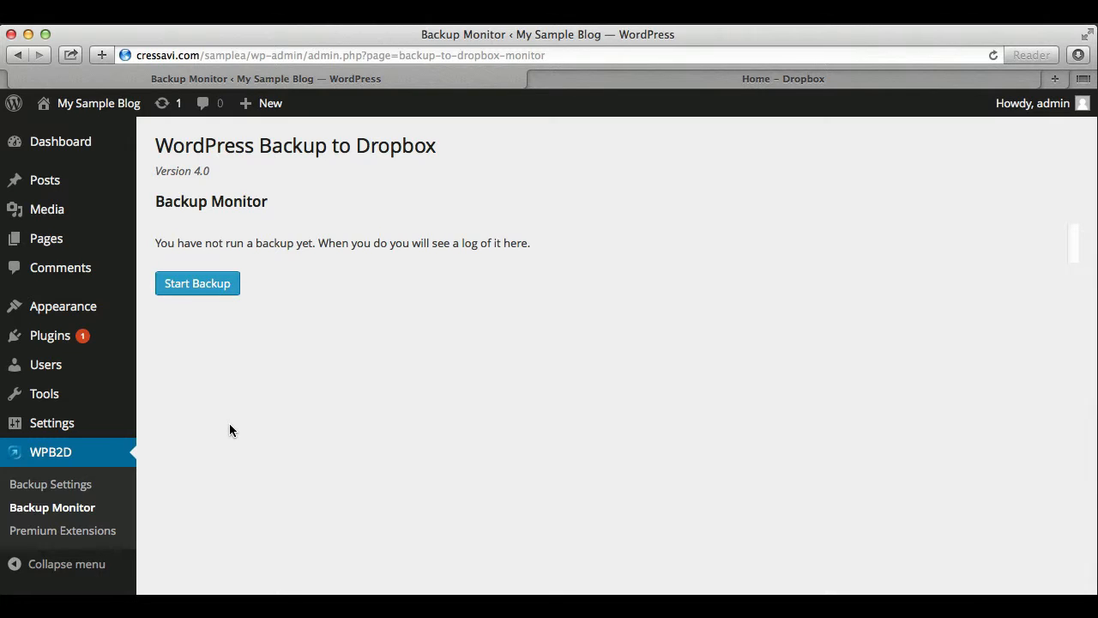
Look at Premium Extensions, then return to Backup Monitor and start a backup to Dropbox
click(67, 536)
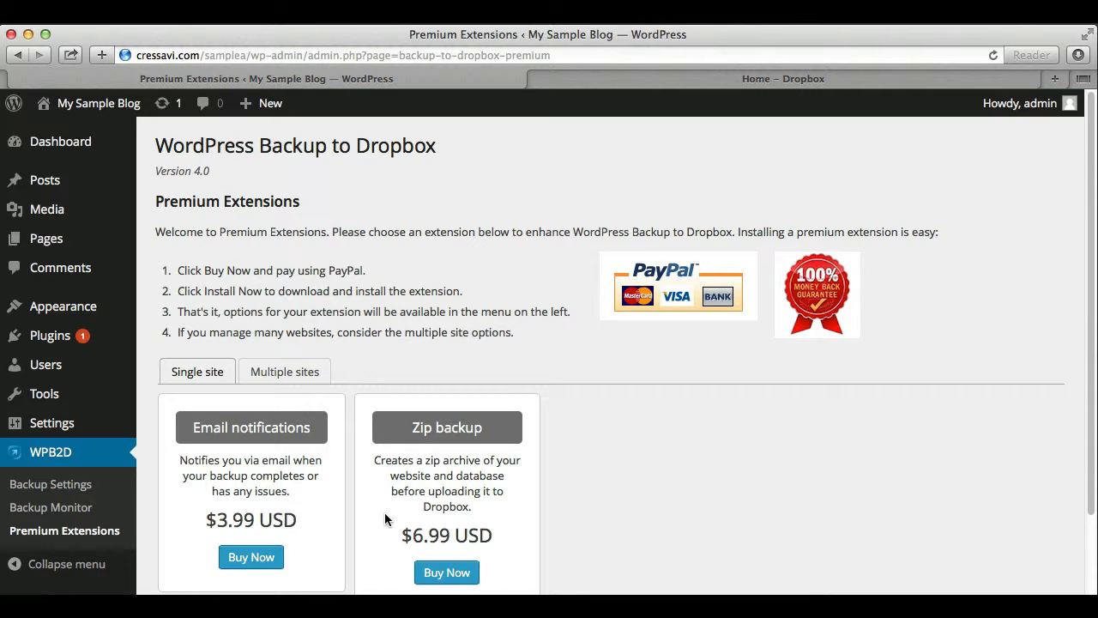
click(56, 510)
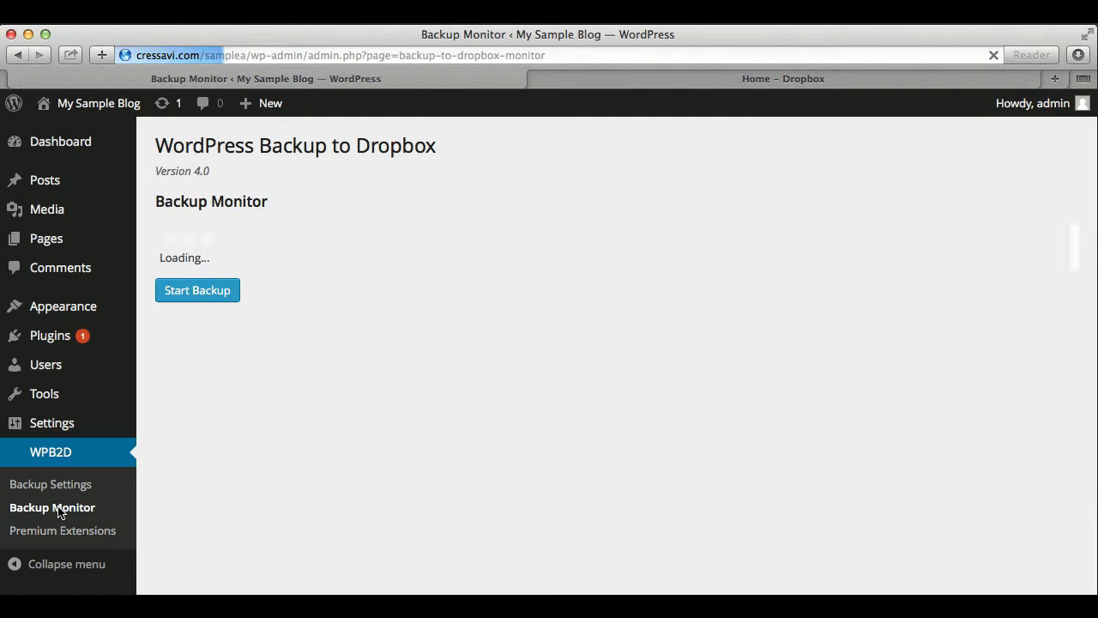
click(200, 286)
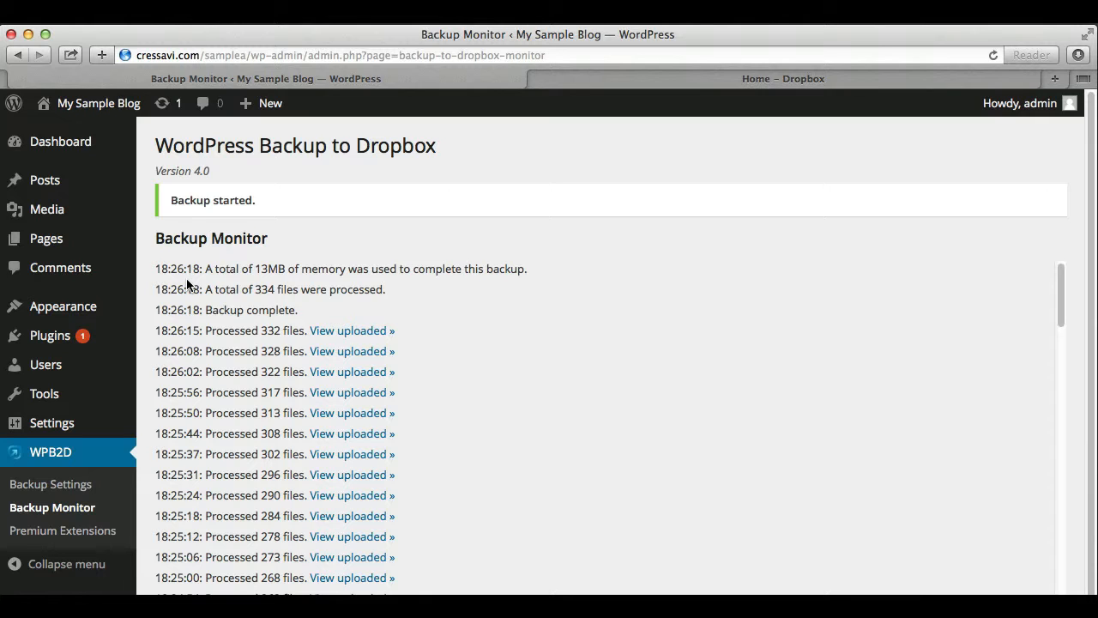
Browse Dropbox Apps > wpb2d > wp-content > backups to find datamyne_samplea-backup.sql and wpb2d-backup-log.txt
click(602, 79)
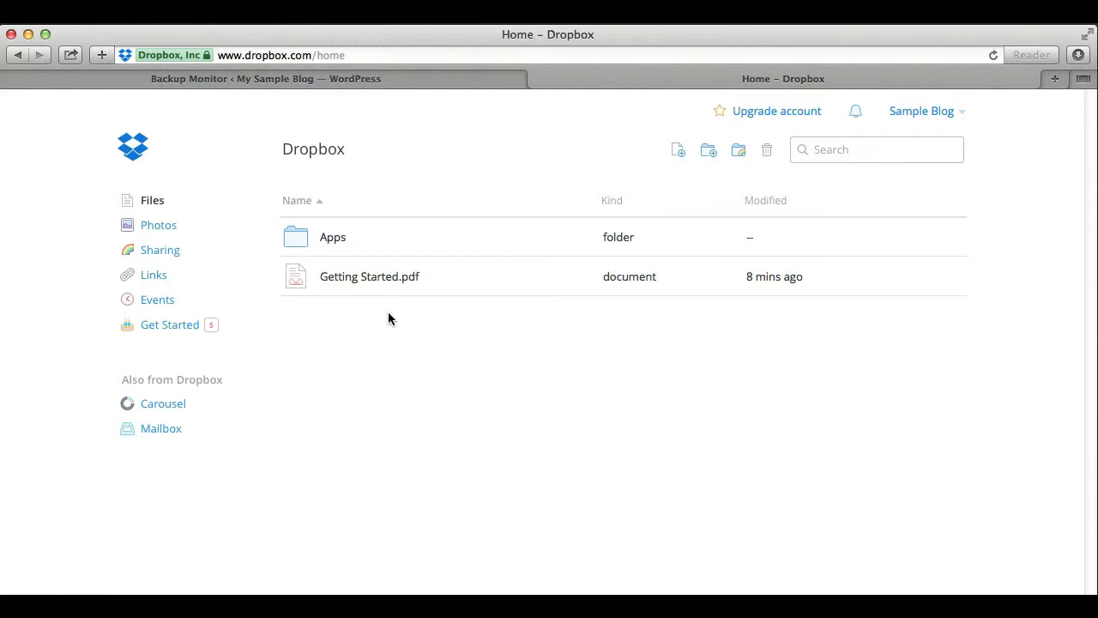
double_click(295, 244)
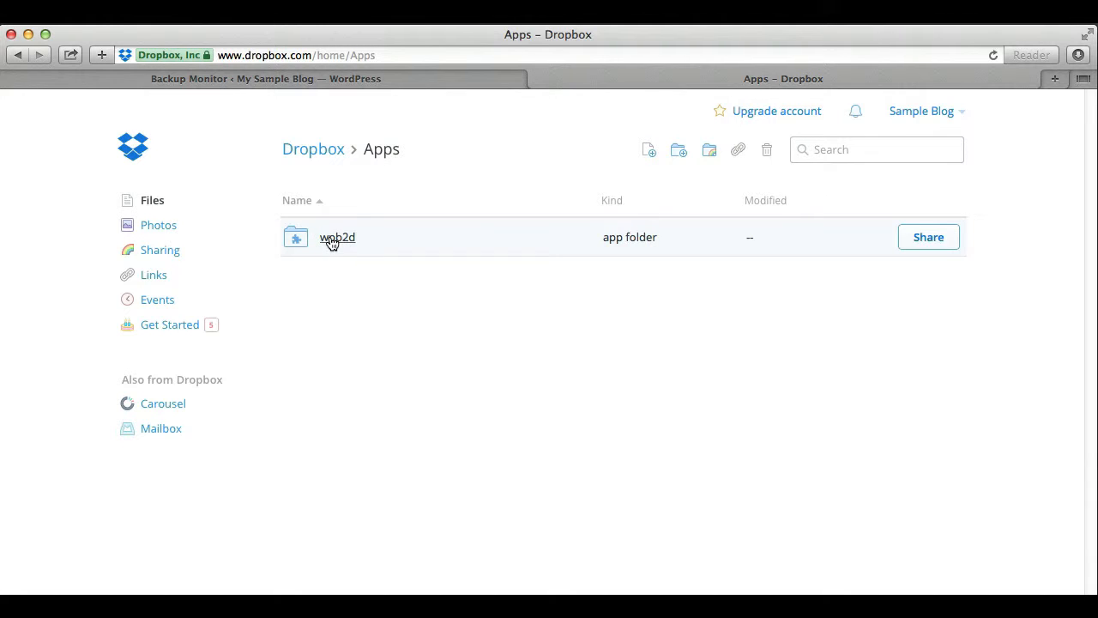
click(333, 240)
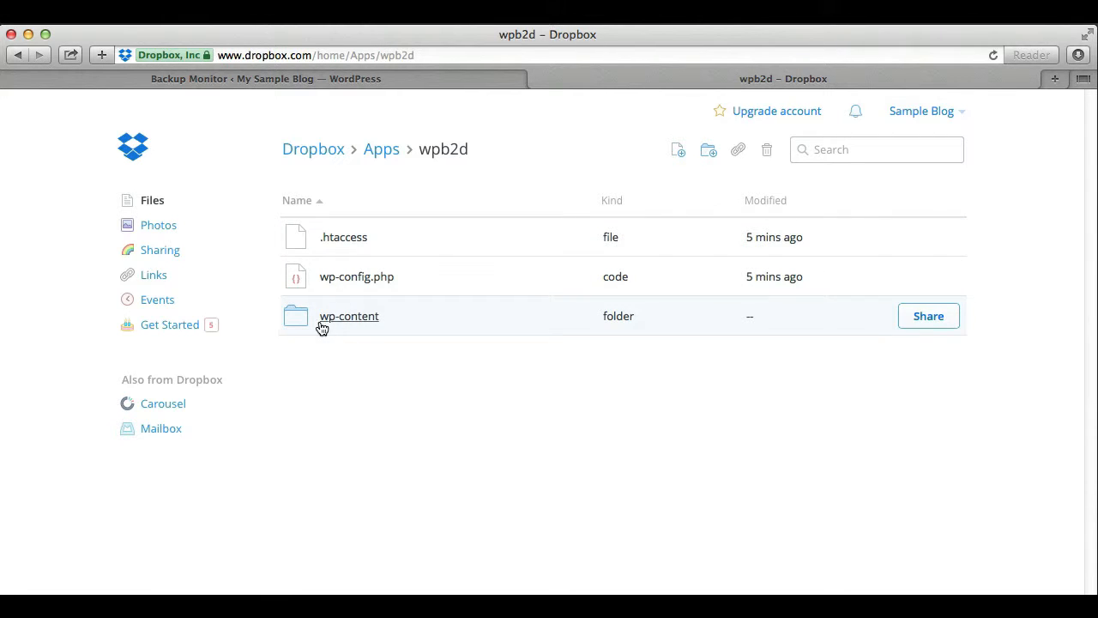
click(347, 317)
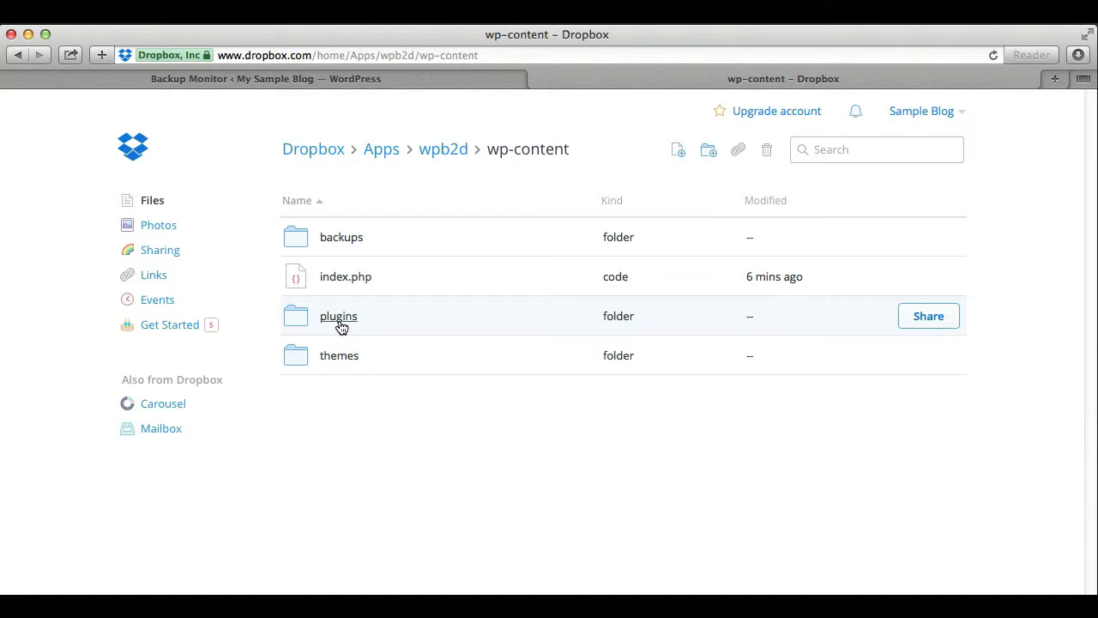
click(300, 247)
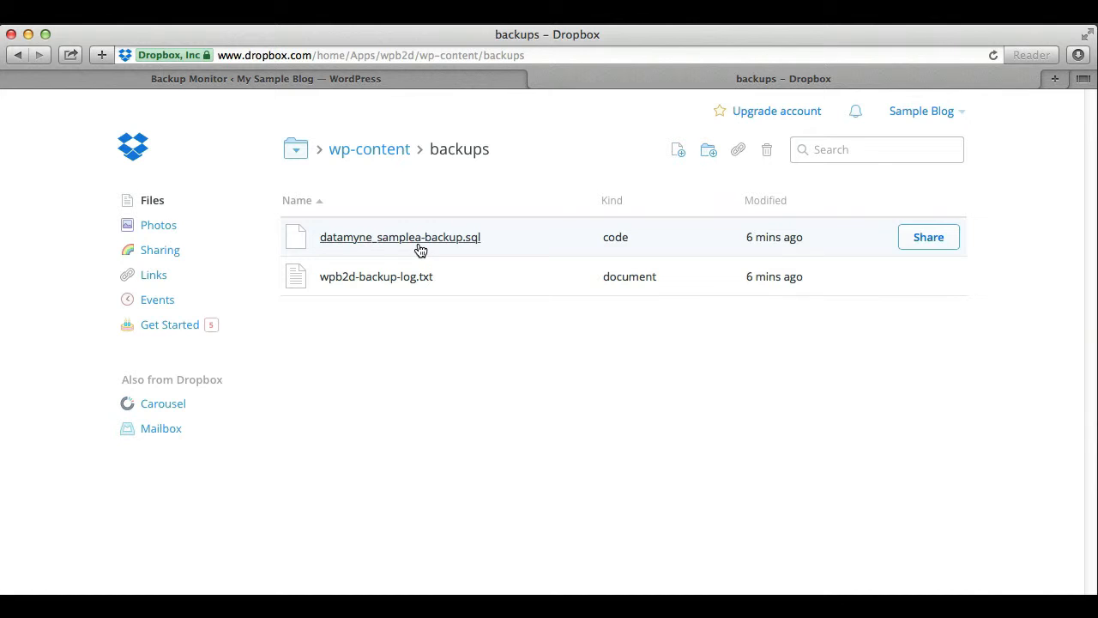
click(365, 151)
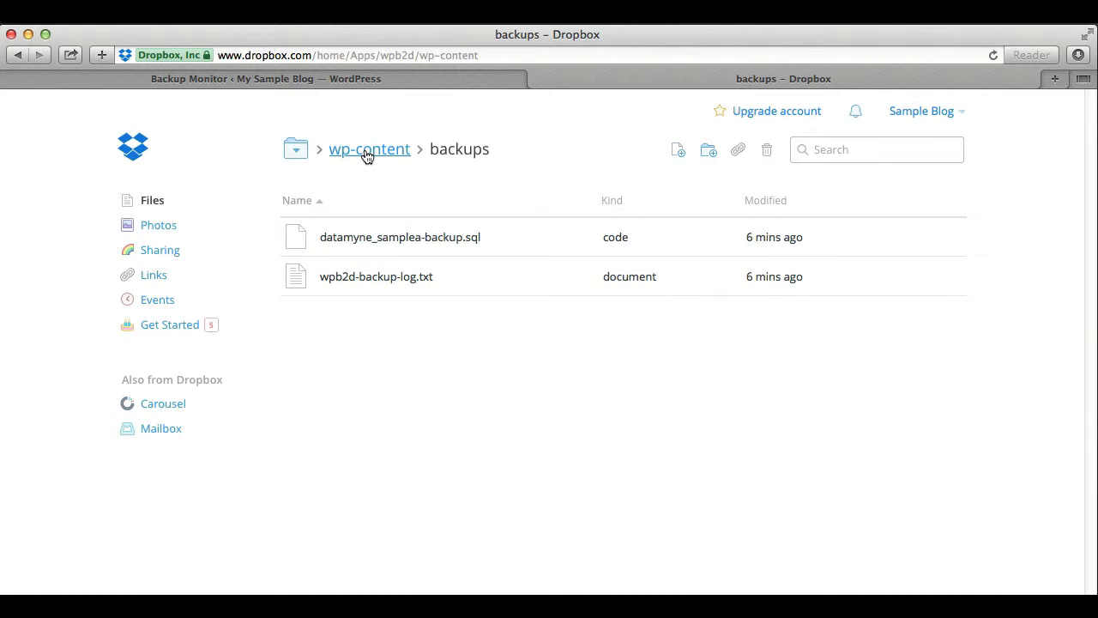
Return to the wpb2d folder and check previous versions of the backed-up wp-config.php
click(446, 152)
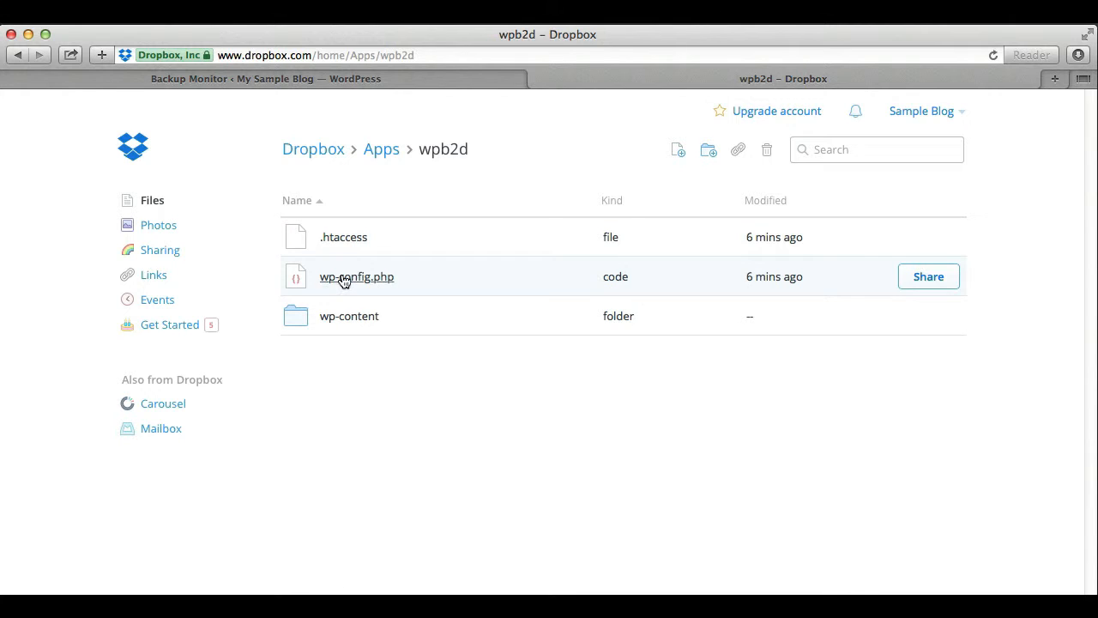
click(412, 277)
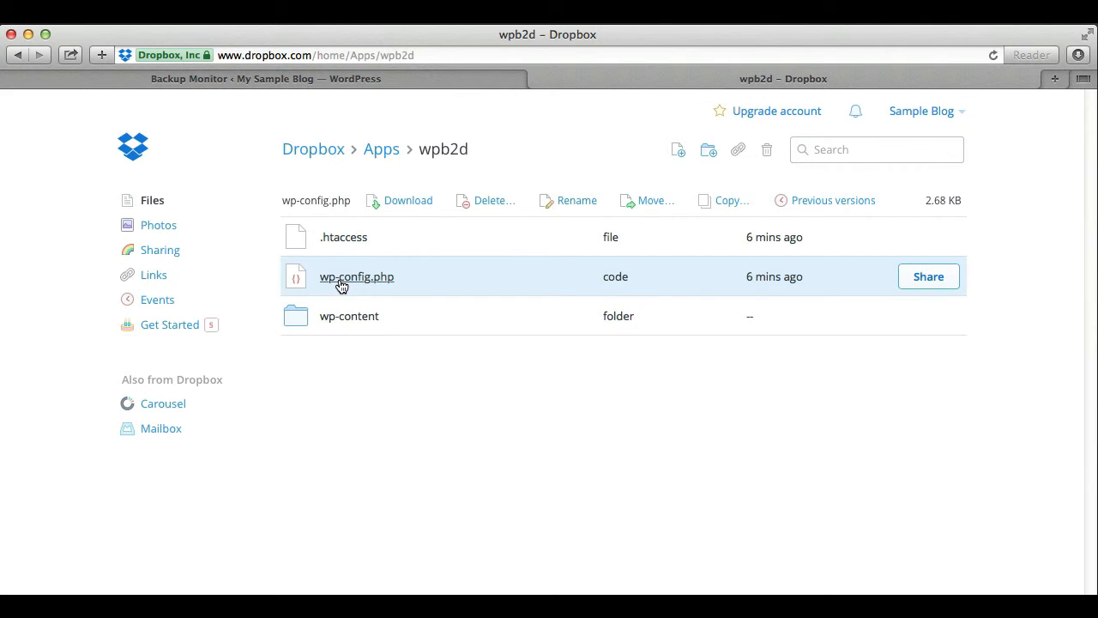
click(821, 205)
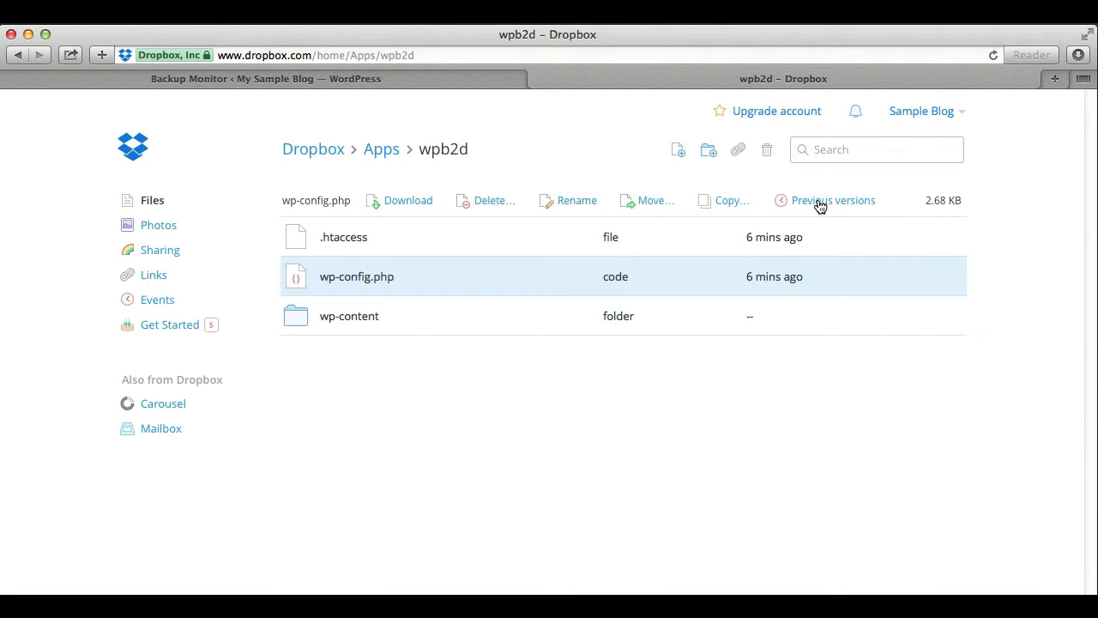